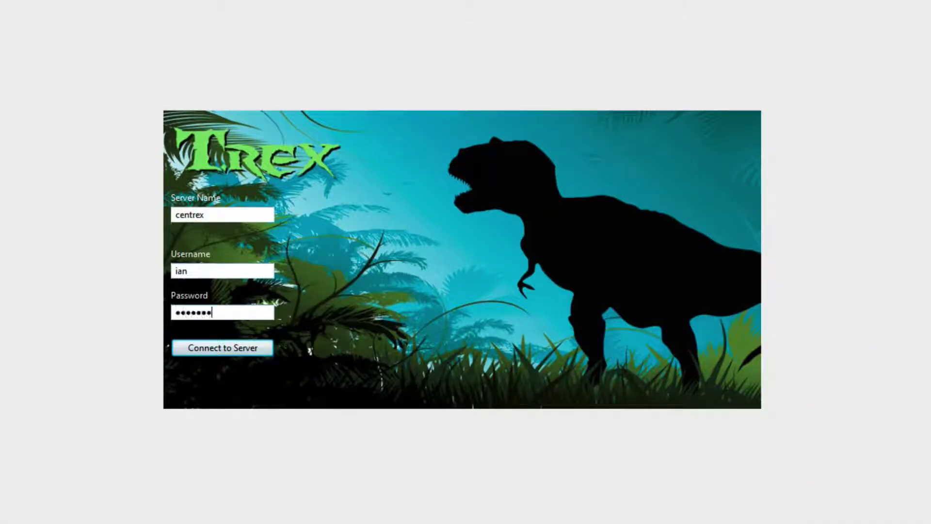
- Connect to the centrex server with the entered credentials, and dismiss Excel's "File not loaded completely" warning
click(214, 353)
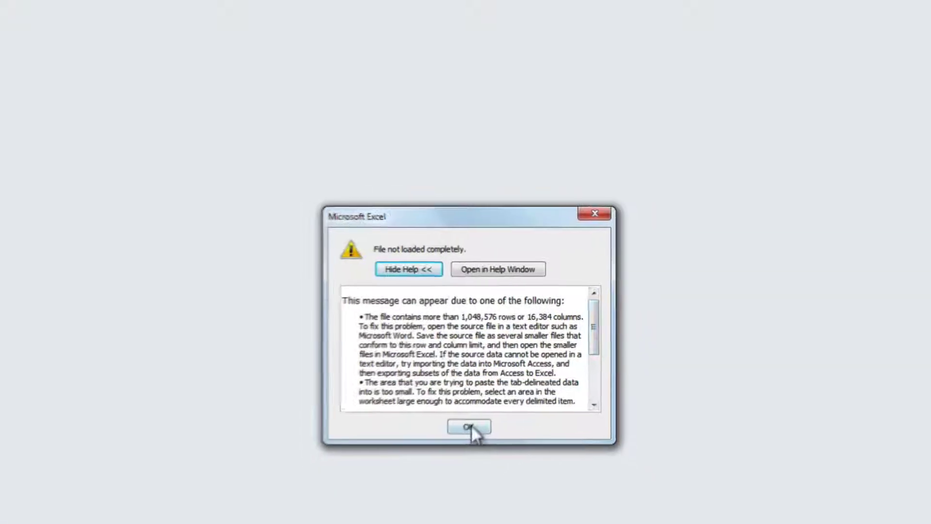
click(463, 431)
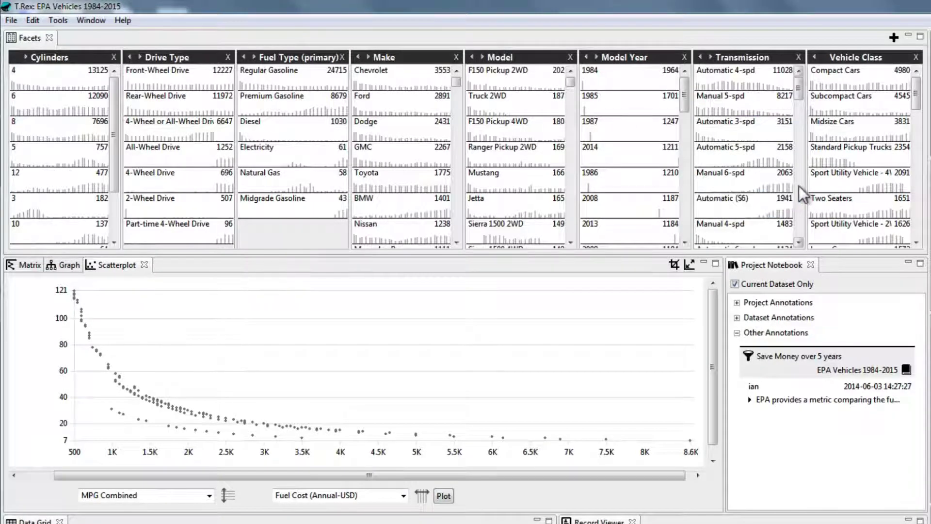
- Select the Manual 6-spd records in the Transmission facet and look over the matching models
click(724, 174)
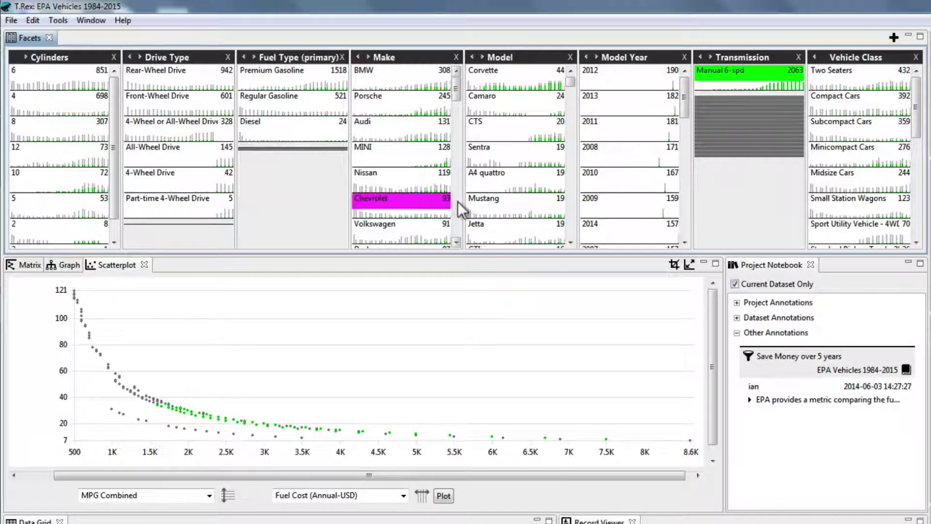
mouse_move(572, 83)
mouse_down()
mouse_move(574, 93)
mouse_move(574, 81)
mouse_up()
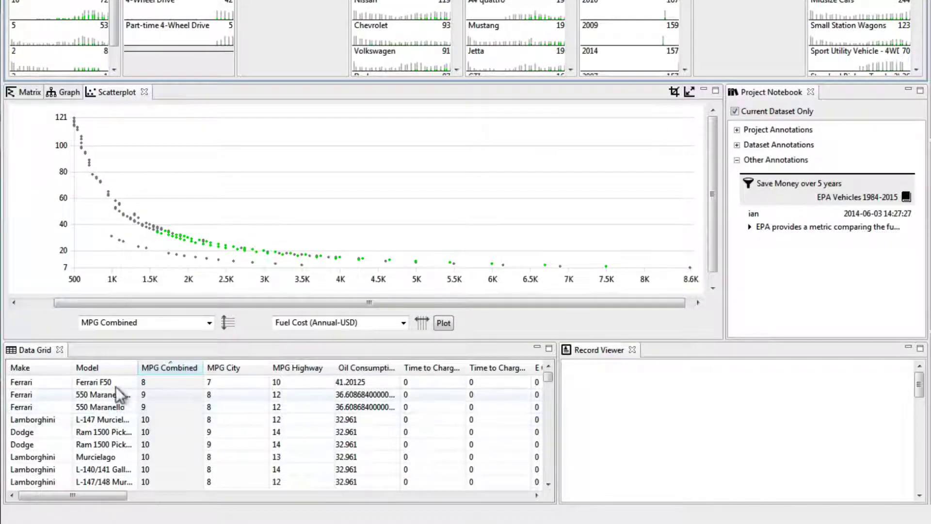
- Inspect the full record of the Ferrari F50 from the data grid in the Record Viewer
mouse_move(92, 496)
mouse_down()
mouse_move(220, 498)
mouse_move(81, 495)
mouse_up()
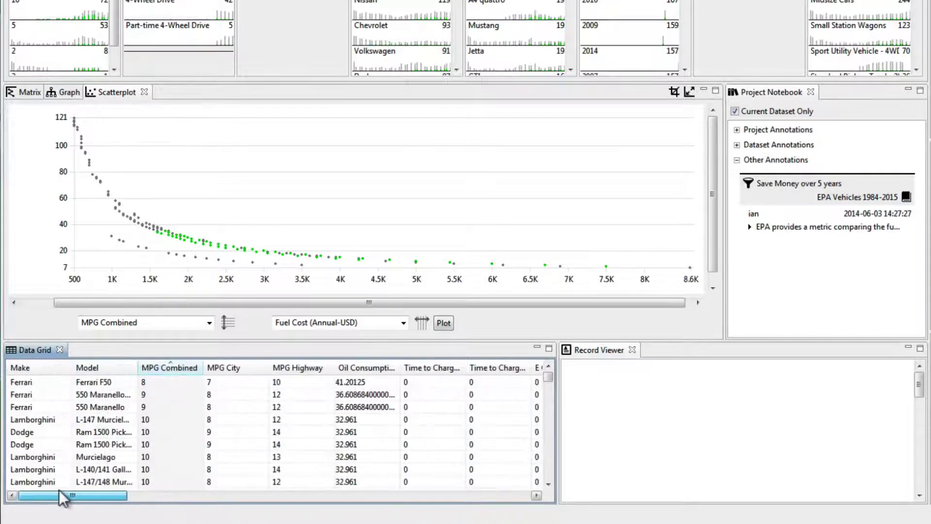
click(52, 384)
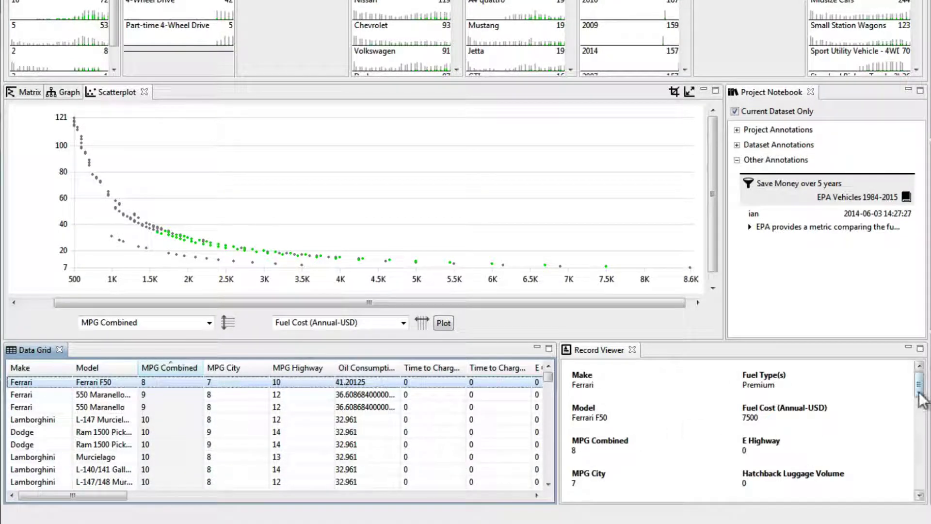
mouse_move(919, 388)
mouse_down()
mouse_move(918, 429)
mouse_move(918, 396)
mouse_up()
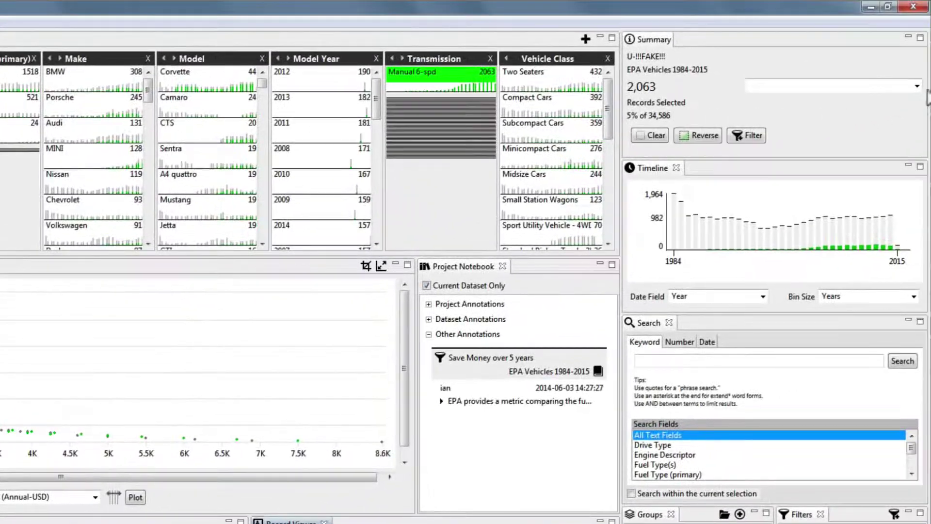
- Show the summary statistics of the selected records for the MPG Combined field
click(917, 87)
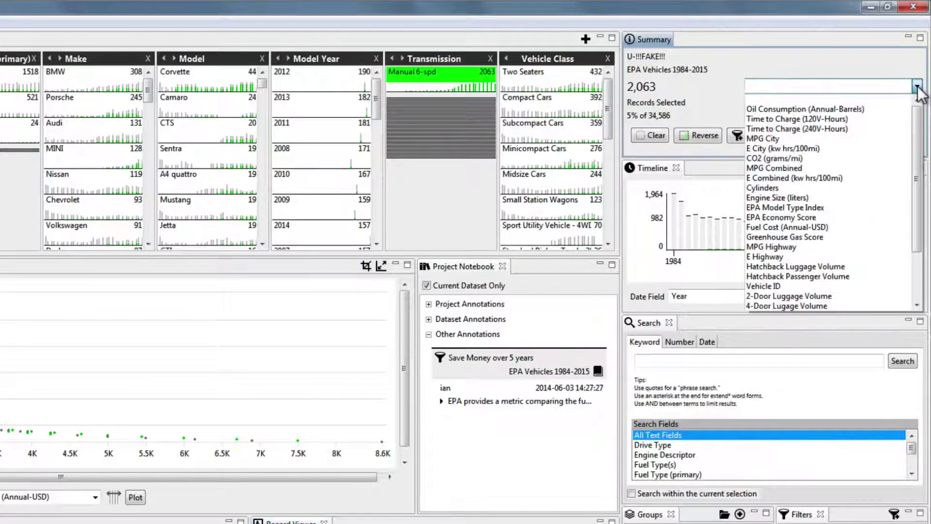
click(816, 166)
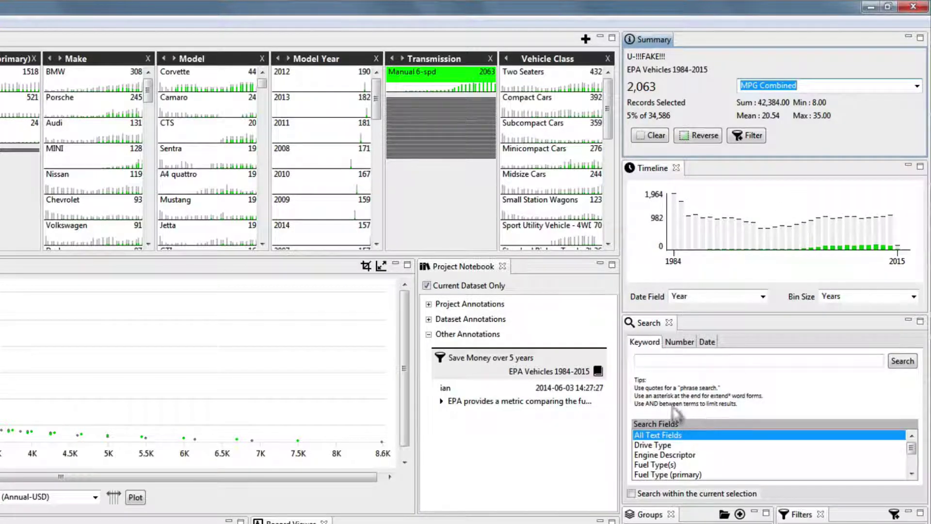
- Examine the keyword, number and date search modes, including the numeric comparison operators and the searchable numeric fields
click(656, 361)
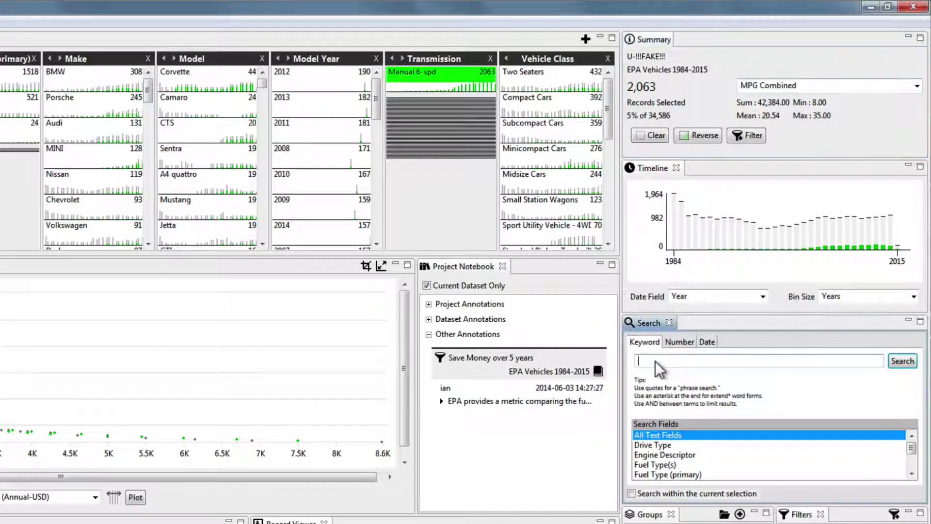
click(677, 342)
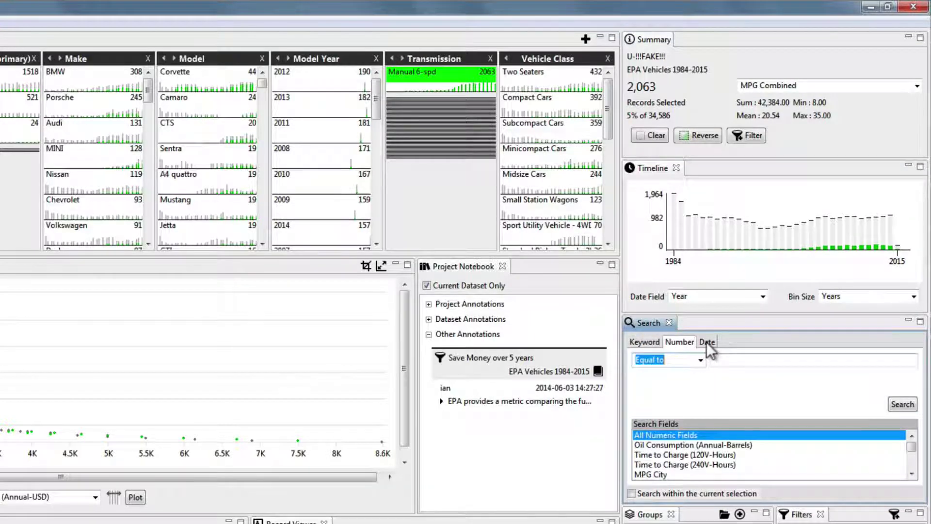
click(706, 341)
click(683, 342)
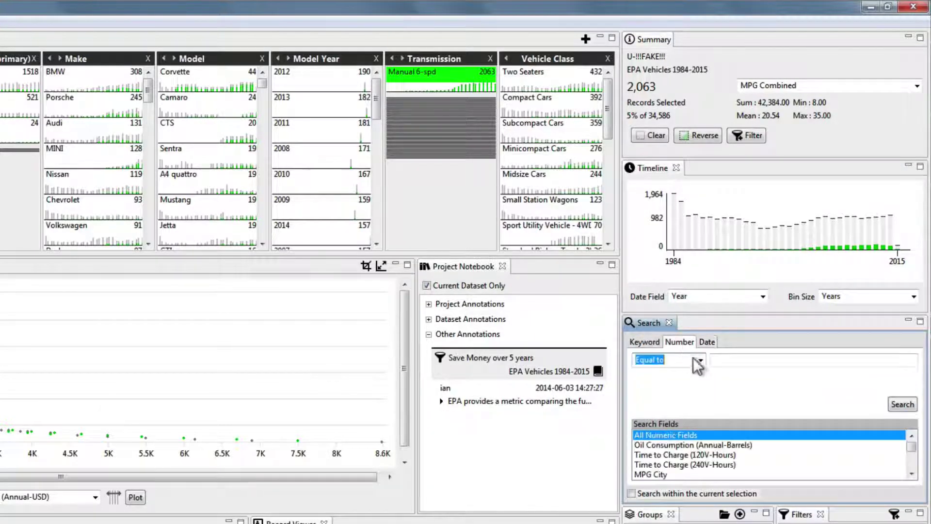
click(700, 360)
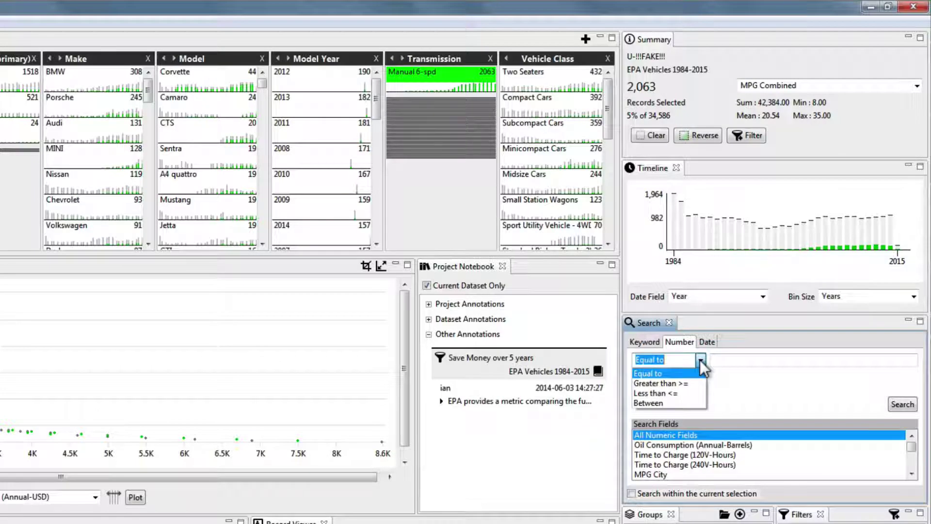
click(912, 455)
mouse_move(912, 455)
mouse_down()
mouse_move(912, 467)
mouse_move(914, 451)
mouse_up()
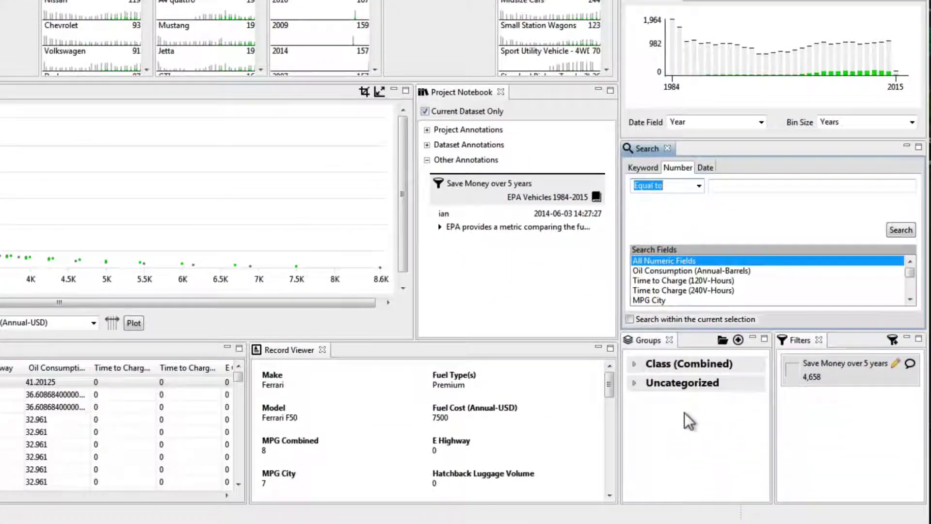
- Look at the groups inside the Class (Combined) folder and collapse the folder again
click(685, 425)
click(634, 362)
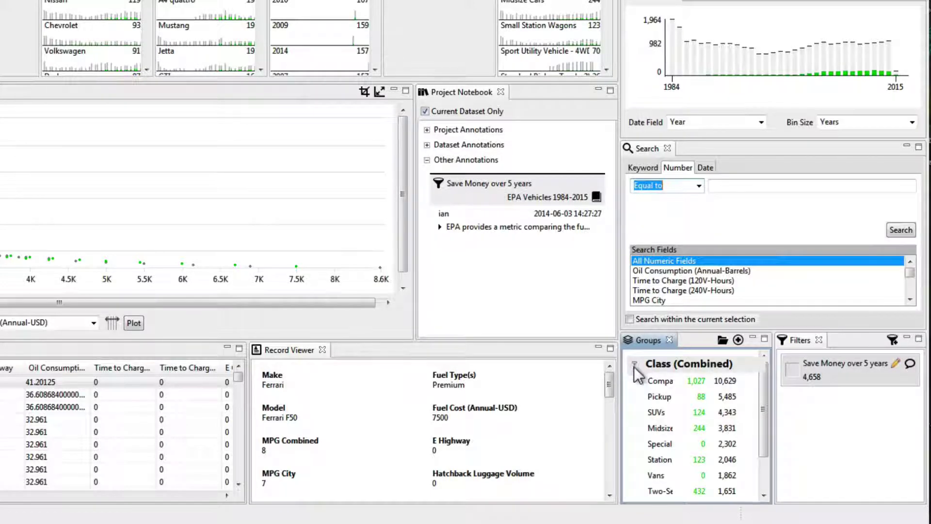
click(635, 364)
- Create a group named 6-speeds from the selected records in the Uncategorized folder
click(738, 339)
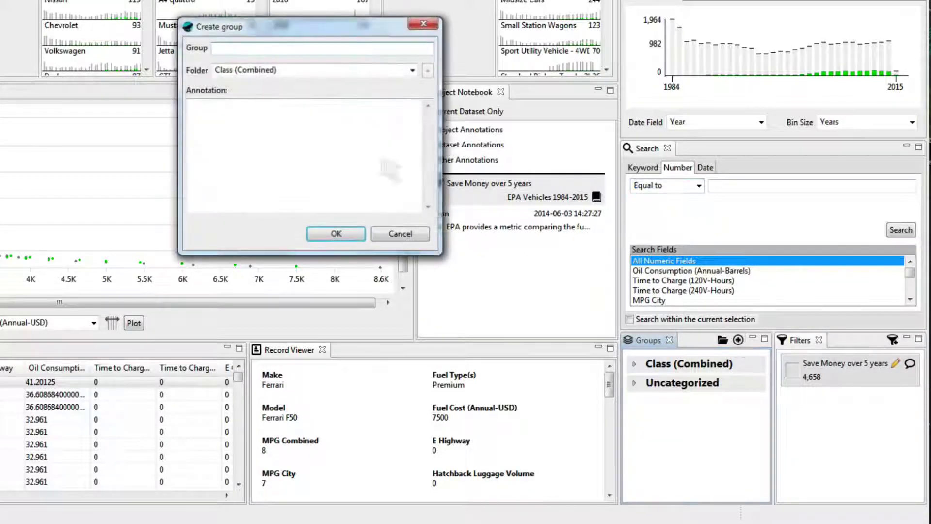
text(6-speeds)
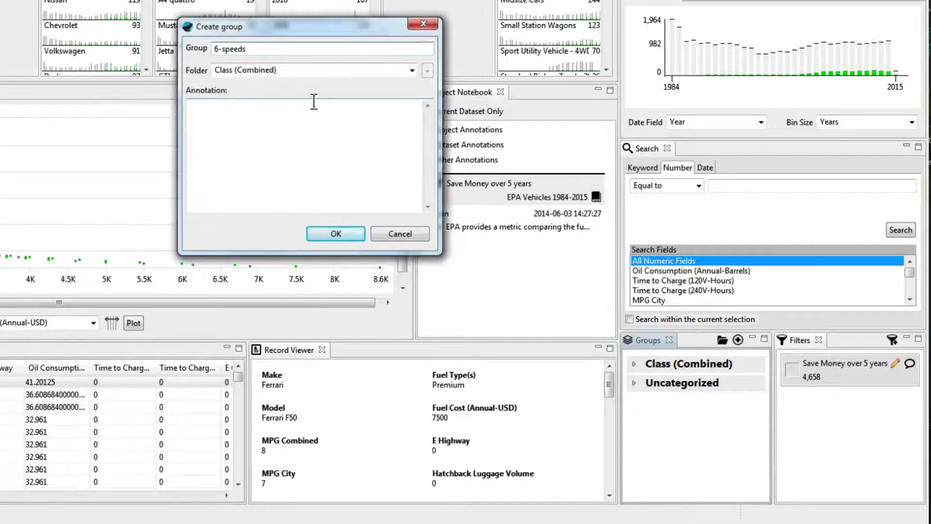
click(412, 71)
click(375, 94)
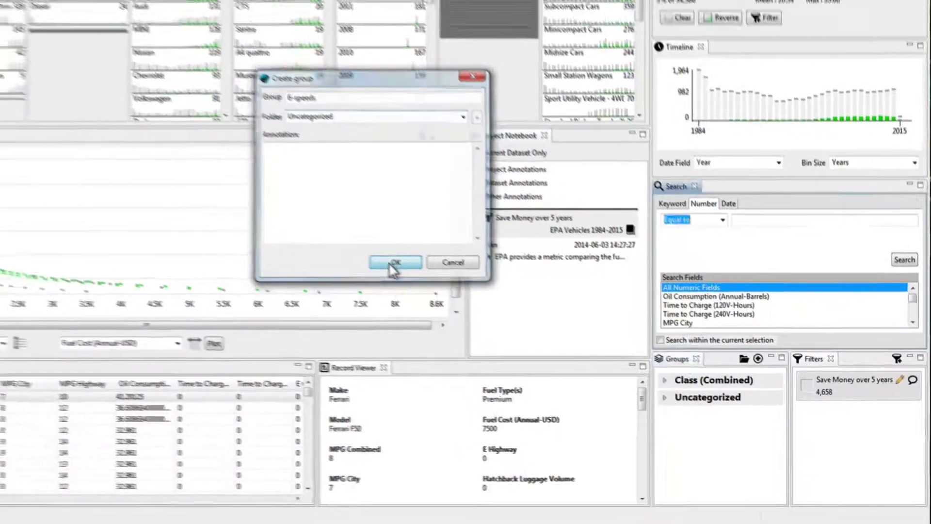
click(336, 233)
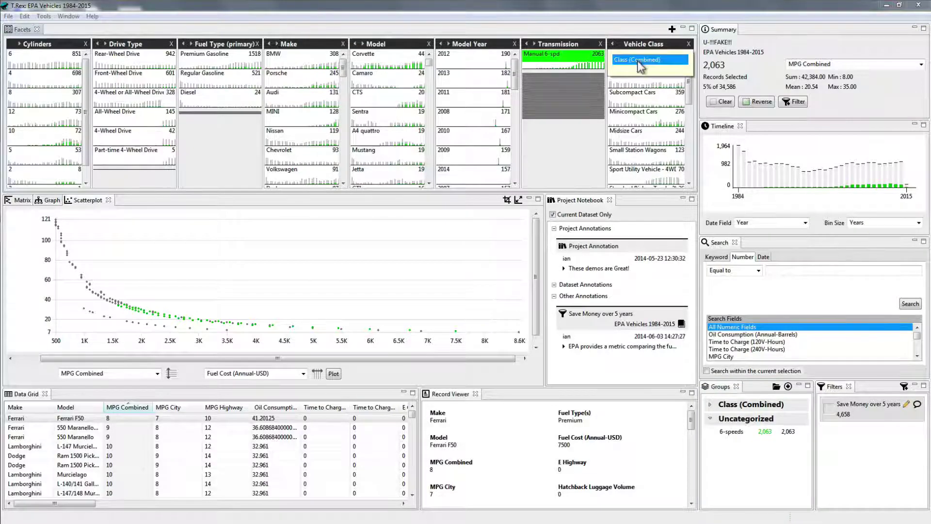
- Switch the Vehicle Class facet to the Class (Combined) grouping
click(640, 60)
- Annotate the 6-speeds group with "Looks like these are mostly sports cars with popularity starting in 2002"
right_click(730, 431)
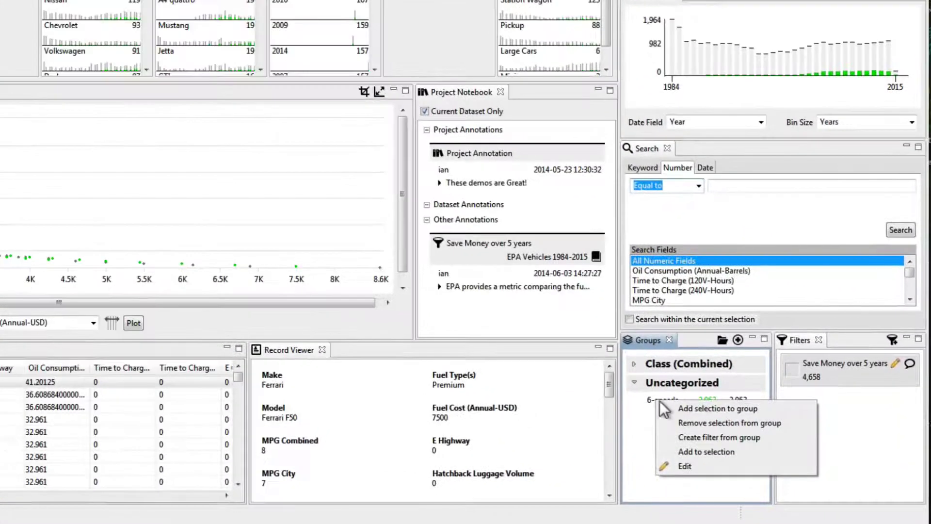
click(682, 467)
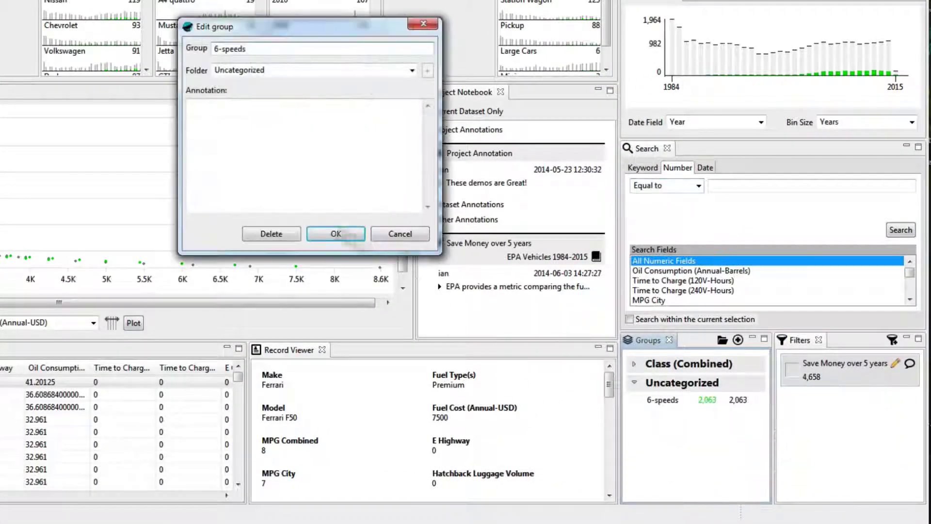
click(280, 166)
text(Looks like these are mostly sports cars with popularity starting in 2002)
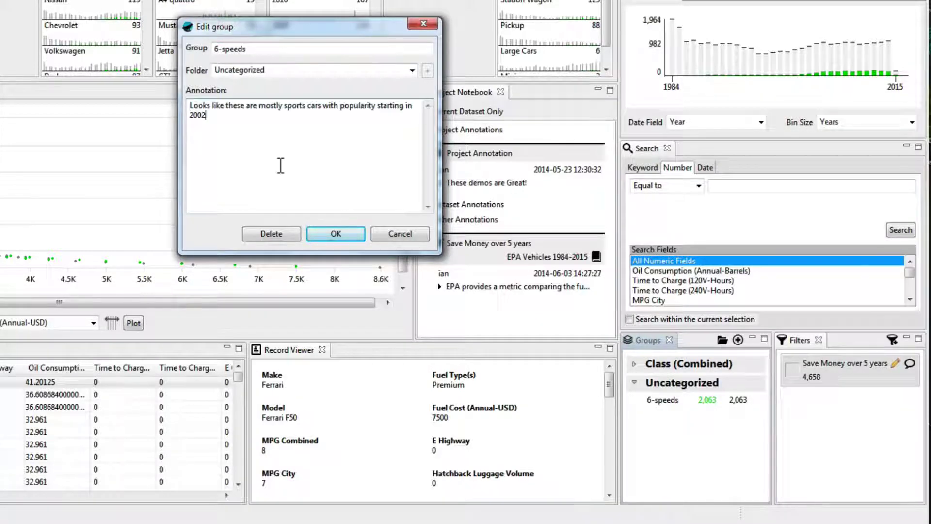
click(336, 234)
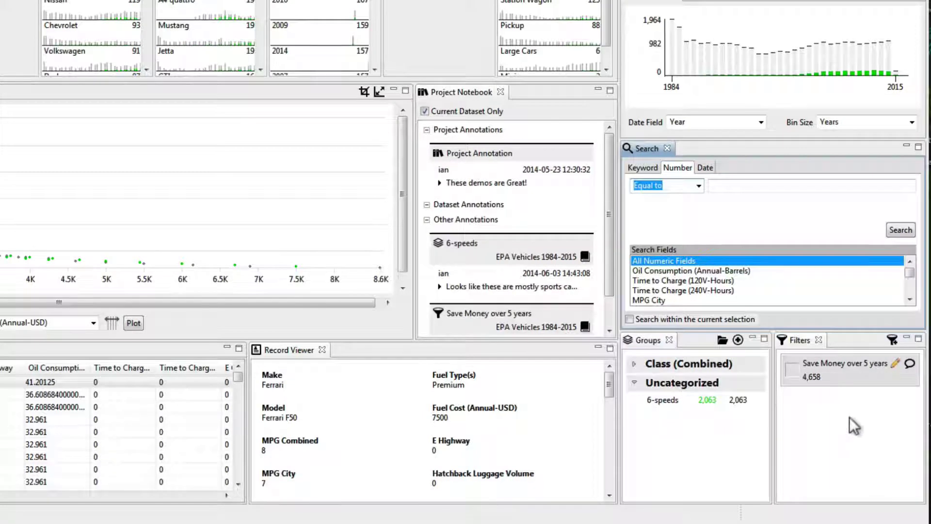
- Create a filter named 6-speeds from the selected records and clear the record selection
click(854, 424)
click(892, 339)
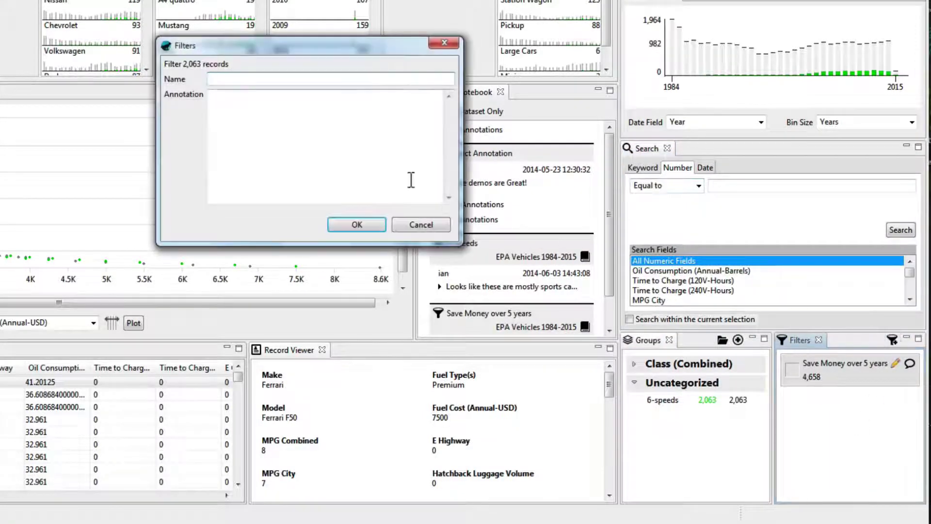
text(6-speeds)
key(Return)
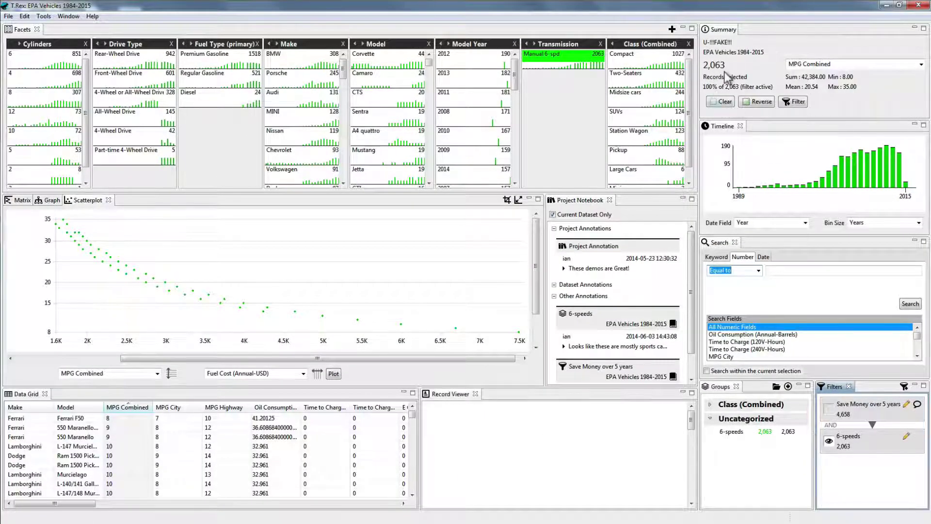
click(724, 101)
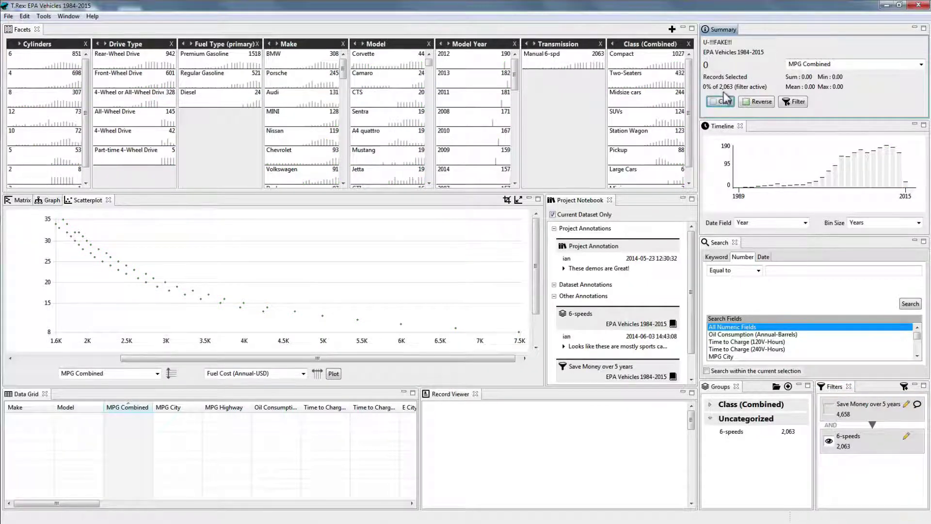
- Toggle the Save Money over 5 years filter on and off again, and turn off the 6-speeds filter
click(831, 412)
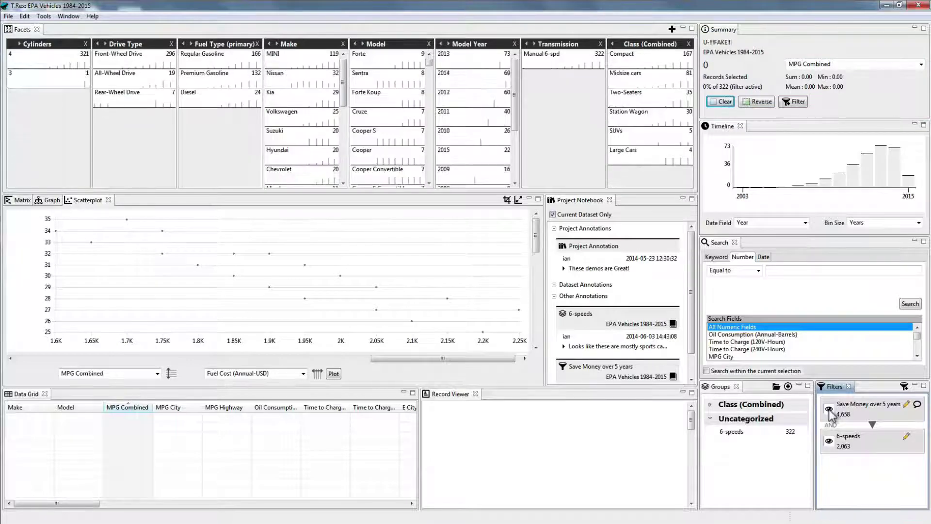
click(830, 410)
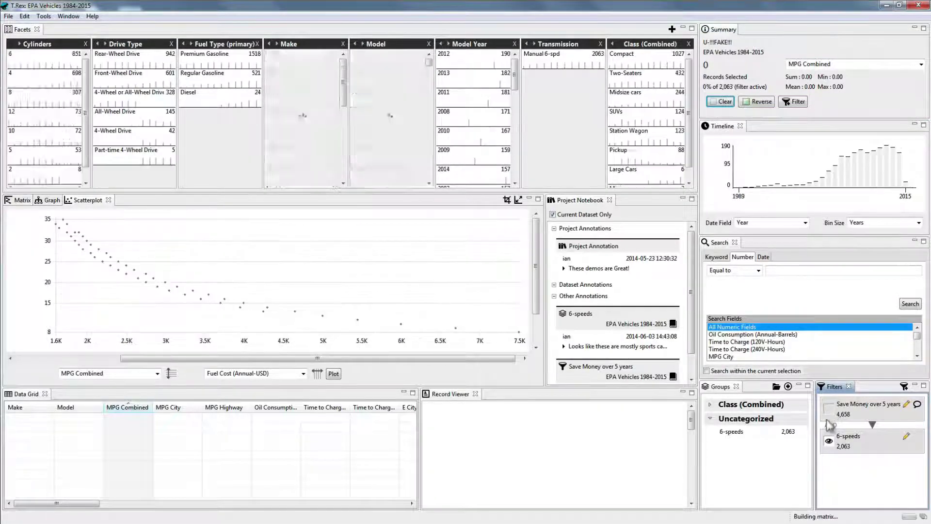
click(830, 440)
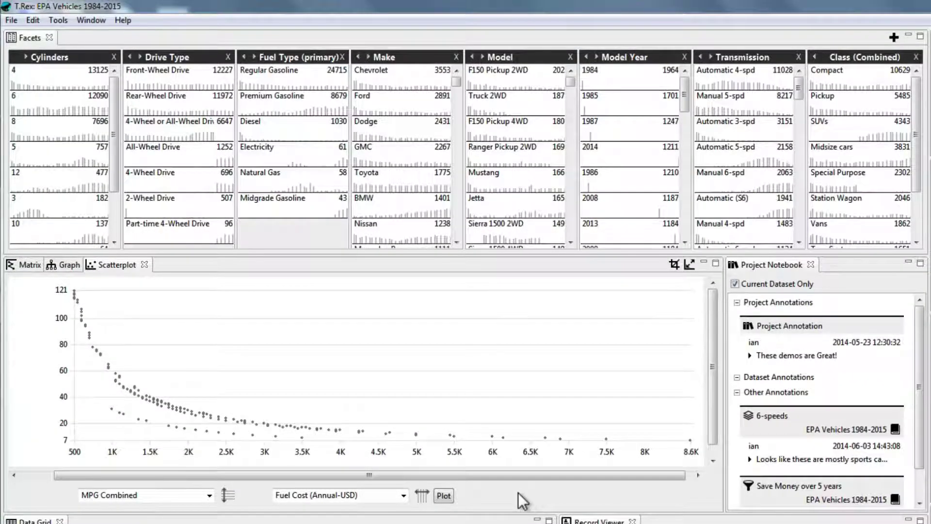
- Plot MPG Combined against 4-Door Passenger Volume in the scatterplot
click(251, 502)
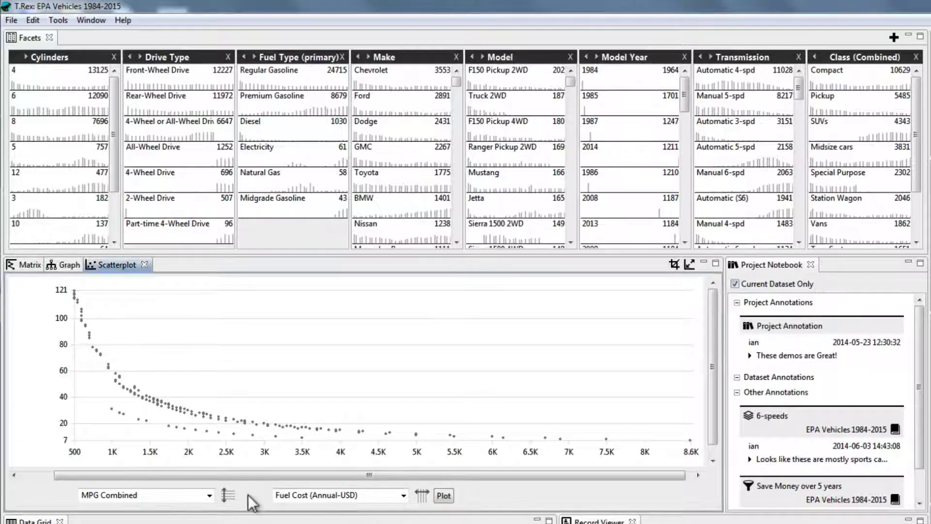
click(209, 495)
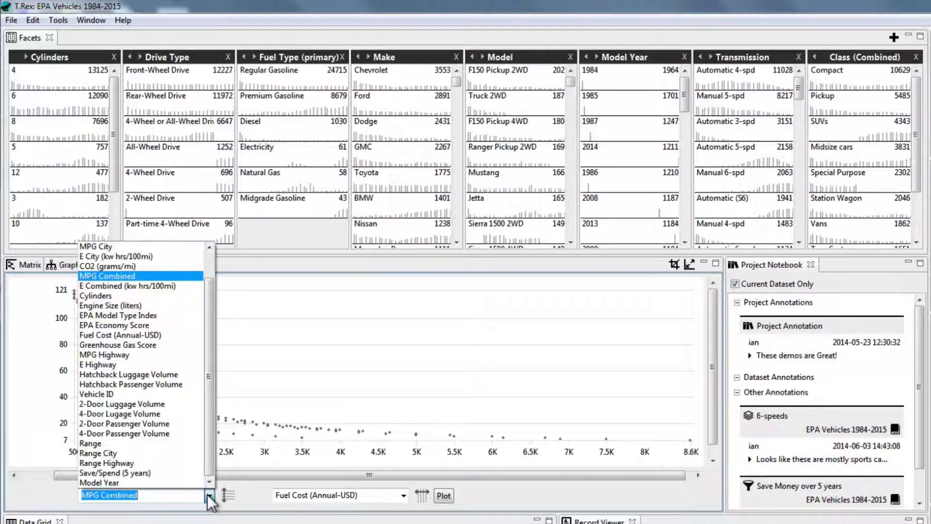
click(209, 495)
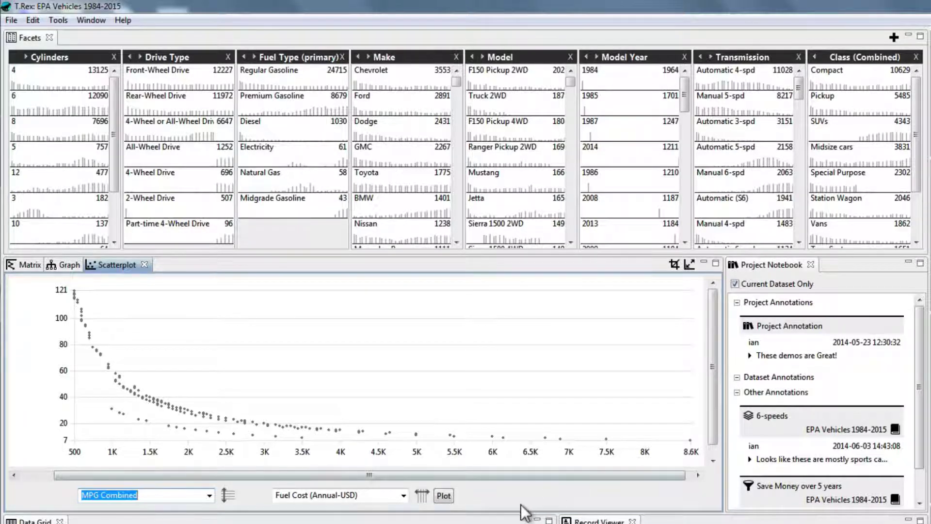
click(403, 495)
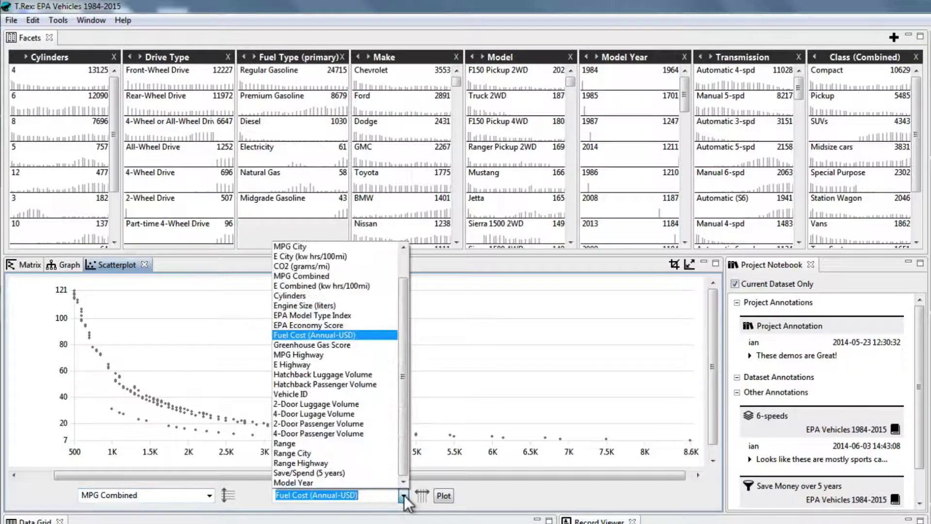
click(369, 431)
click(442, 495)
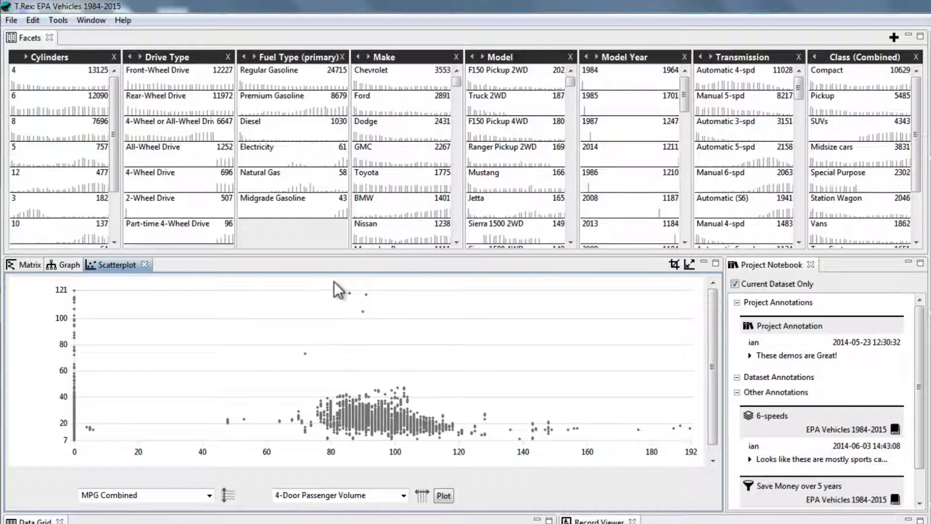
- Select the cluster of outlying points above 100 MPG, near a passenger volume of 90, in the scatterplot
drag(334, 282, 384, 326)
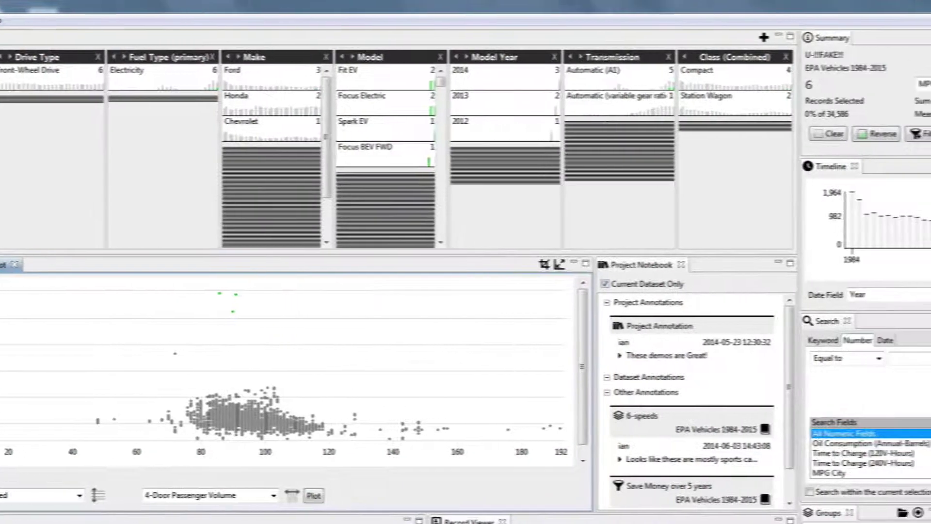
- Summarize the selected records by Range and clear the record selection
click(918, 84)
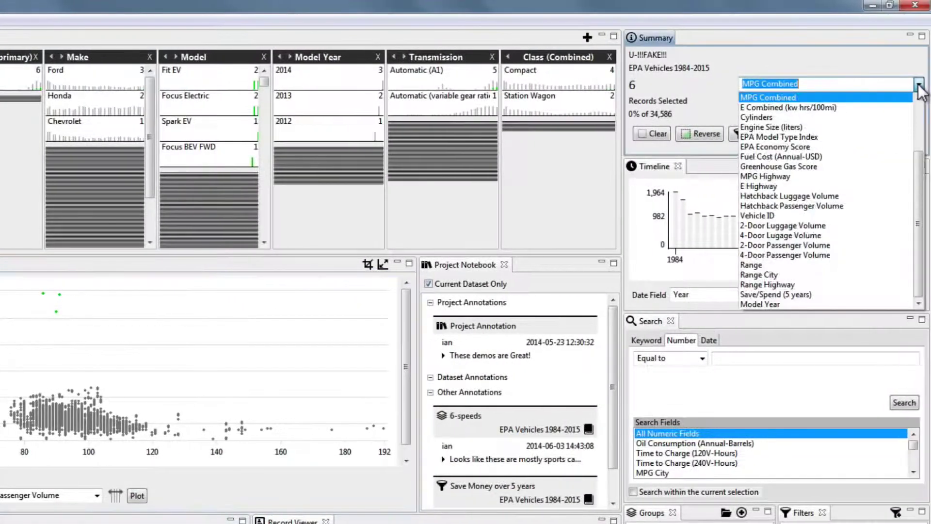
click(820, 265)
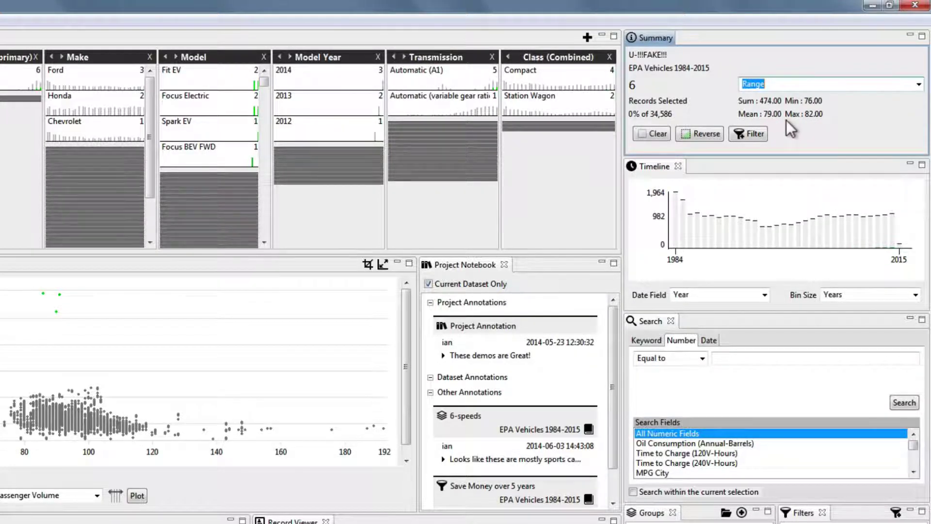
click(655, 135)
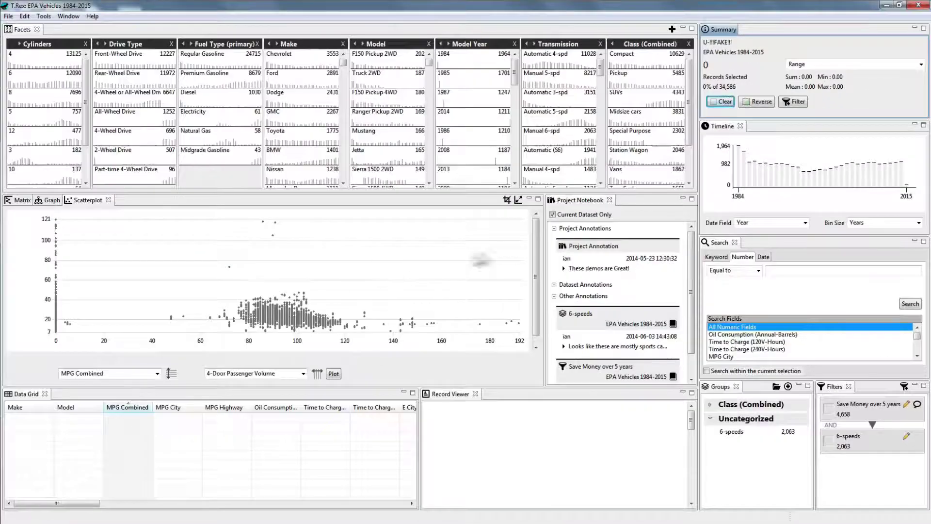
- Enlarge and restore the scatterplot view, and crop the plot to the dense cluster between passenger volumes of about 74 and 119
click(537, 199)
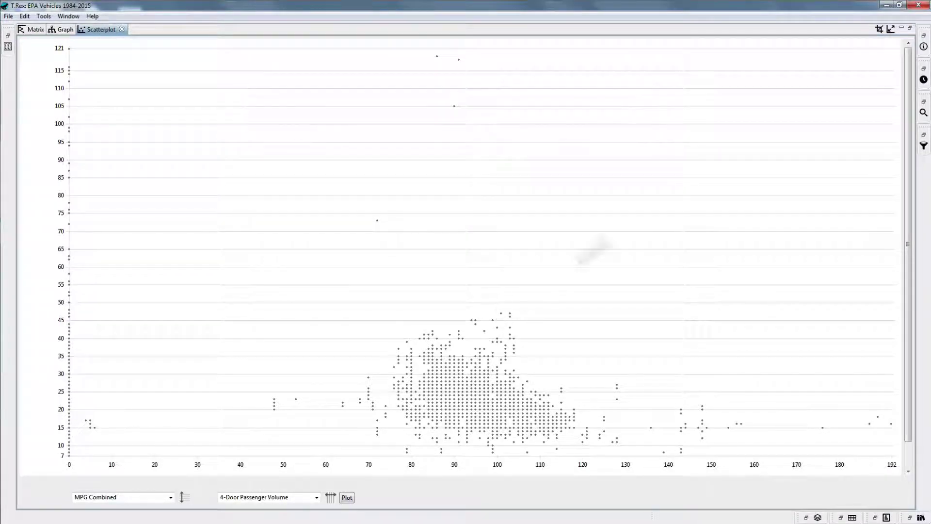
click(911, 29)
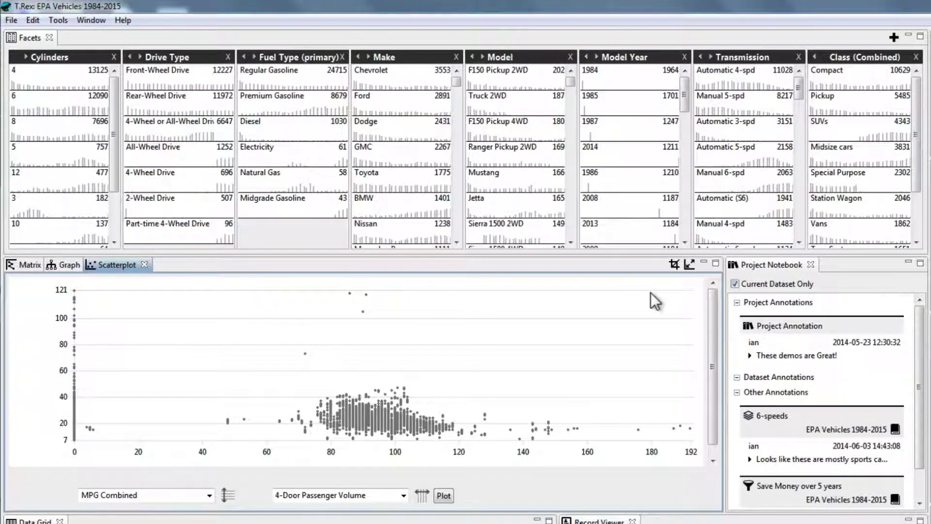
click(674, 264)
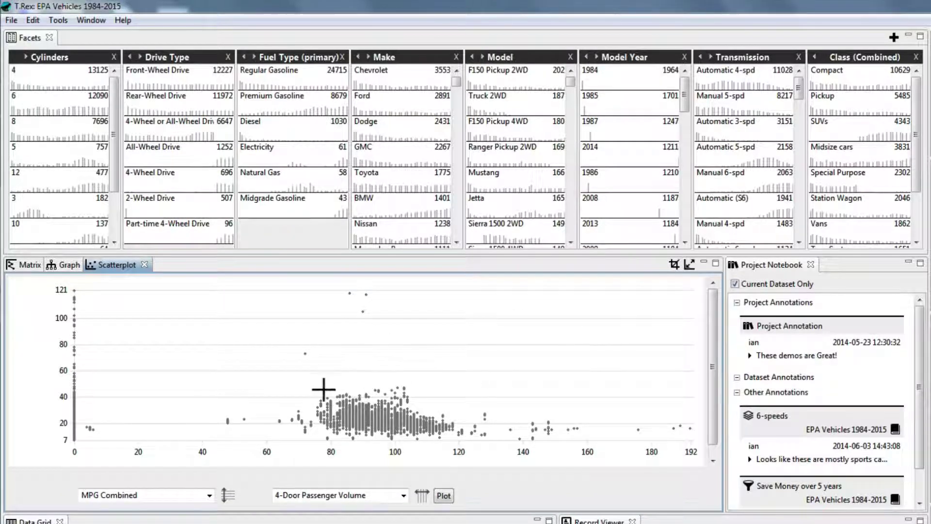
drag(313, 386, 456, 450)
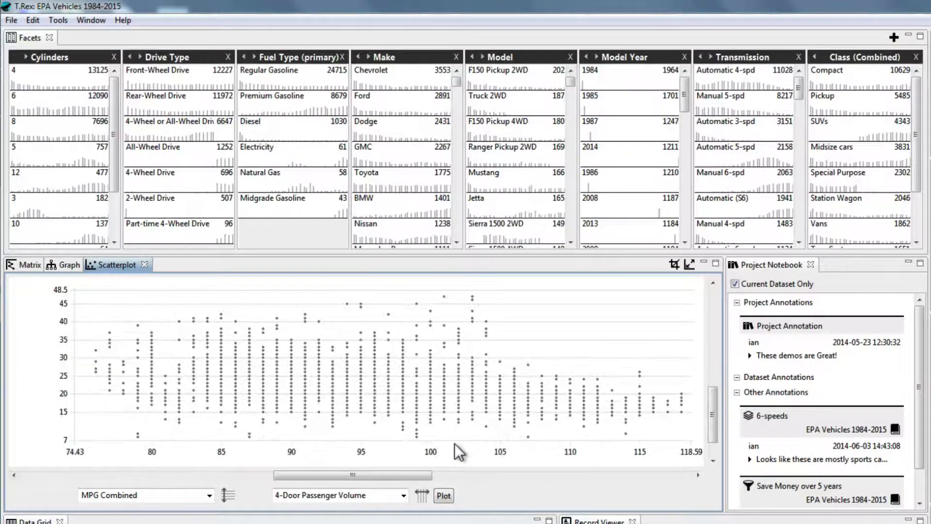
mouse_move(396, 479)
mouse_down()
mouse_move(461, 484)
mouse_move(386, 483)
mouse_up()
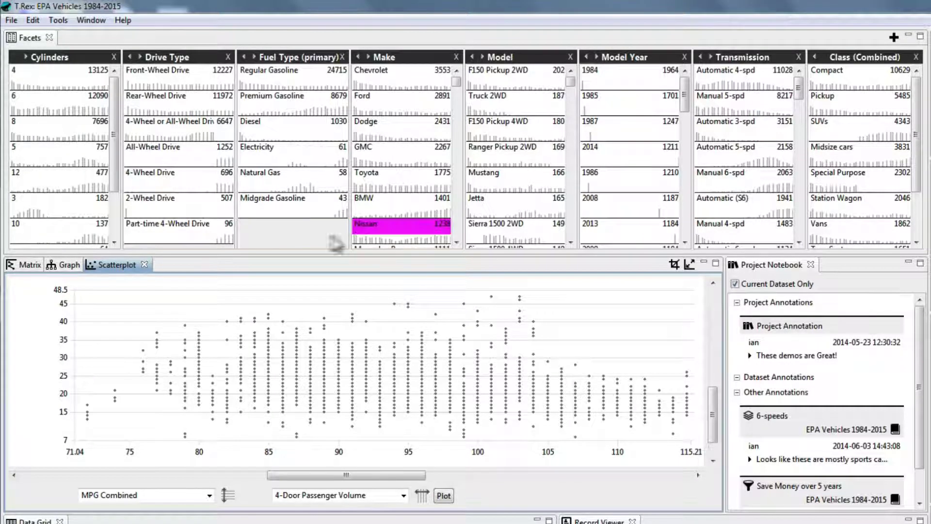
- View the matrix of Fuel Type (primary) against Class (Combined) and examine the cell for compact cars on regular gasoline
click(27, 264)
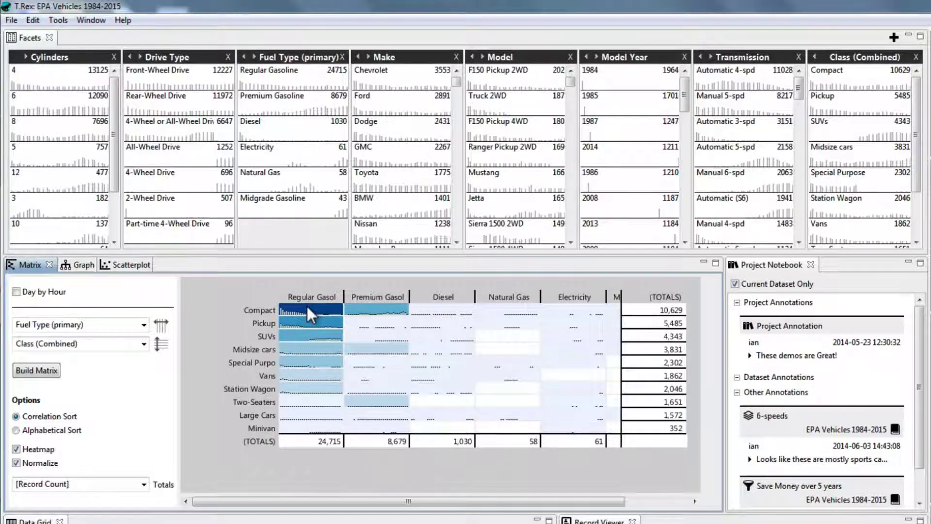
mouse_move(305, 308)
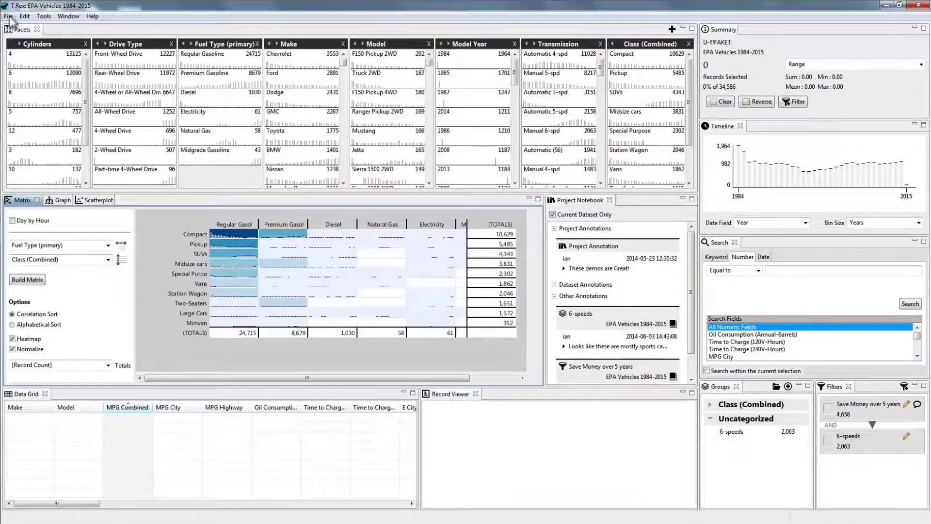
- Return to the project manager and open the VAST08 Cell Phone Records dataset
click(8, 18)
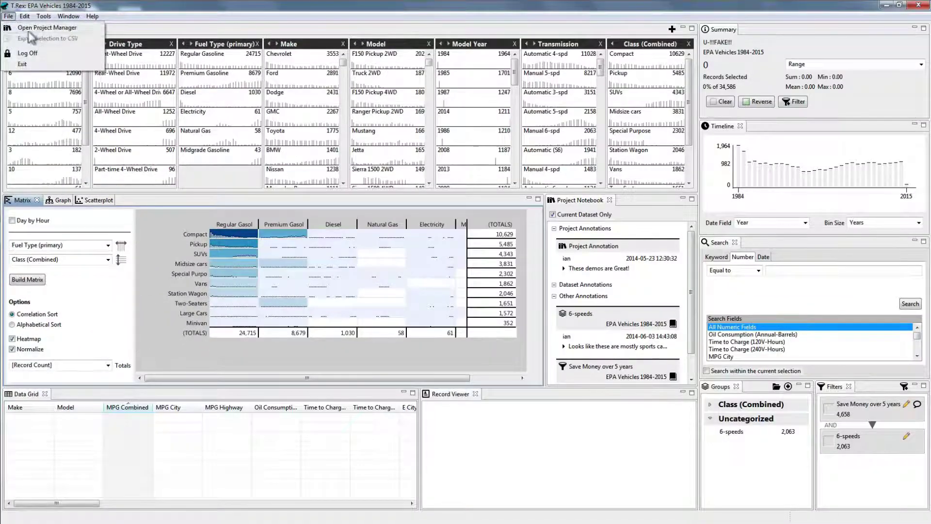
click(44, 28)
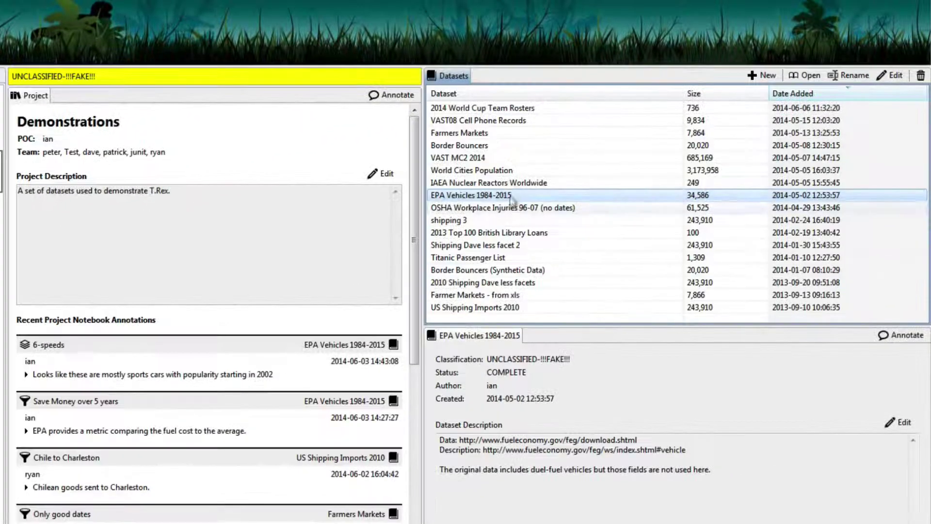
click(508, 120)
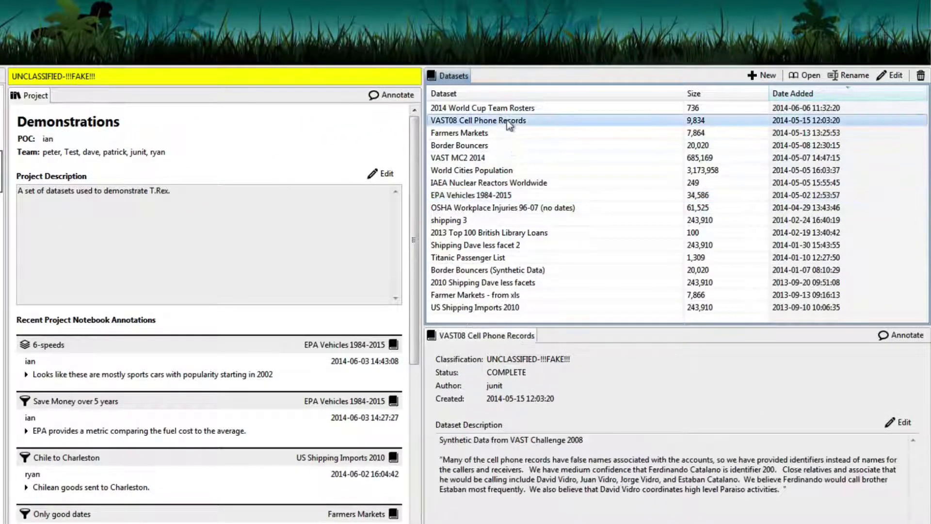
double_click(552, 120)
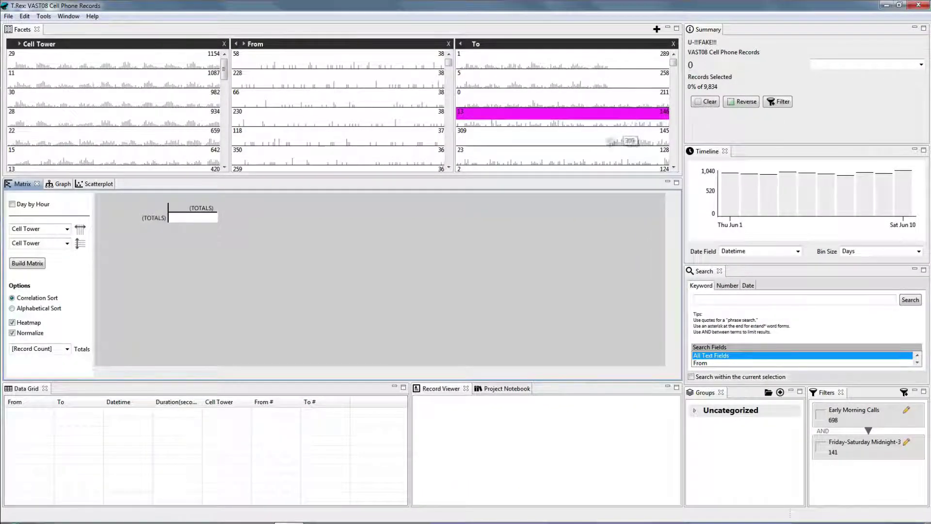
- Build a matrix with From as the columns and To as the rows
click(67, 229)
click(61, 243)
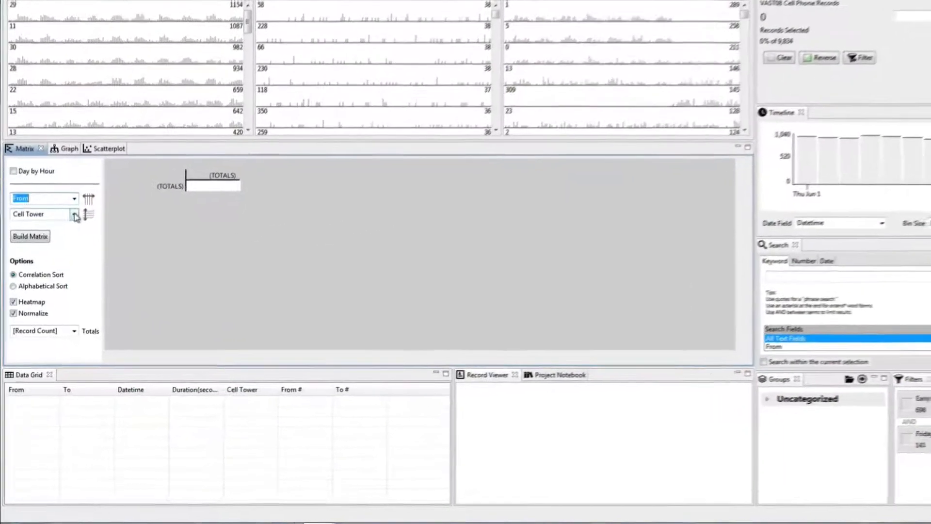
click(67, 241)
click(56, 266)
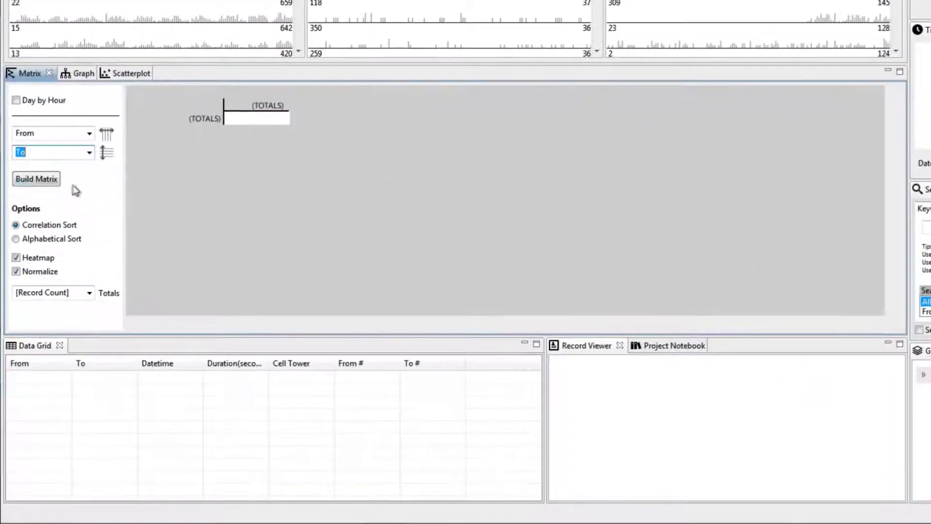
click(32, 179)
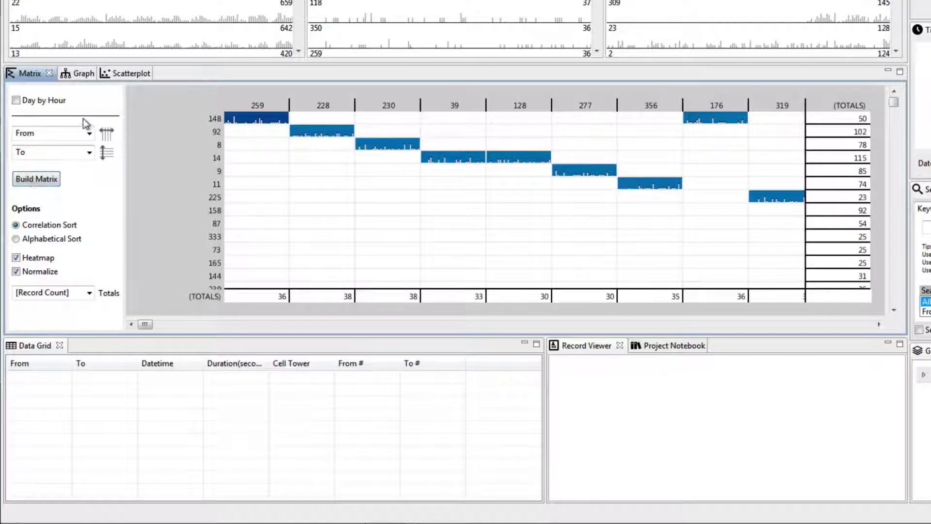
- Switch the matrix to Day by Hour and select the cells from 0:00 to 6:00 for Monday through Sunday
click(16, 101)
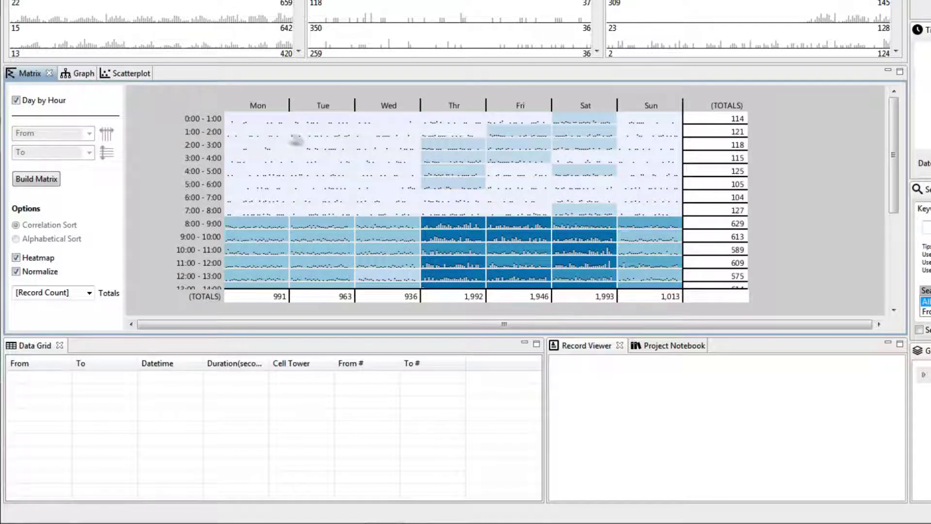
click(256, 119)
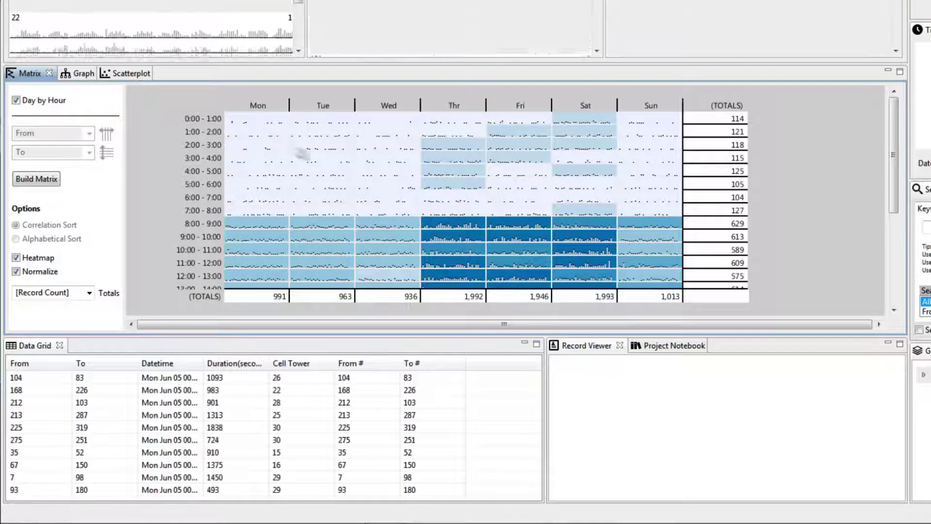
click(658, 188)
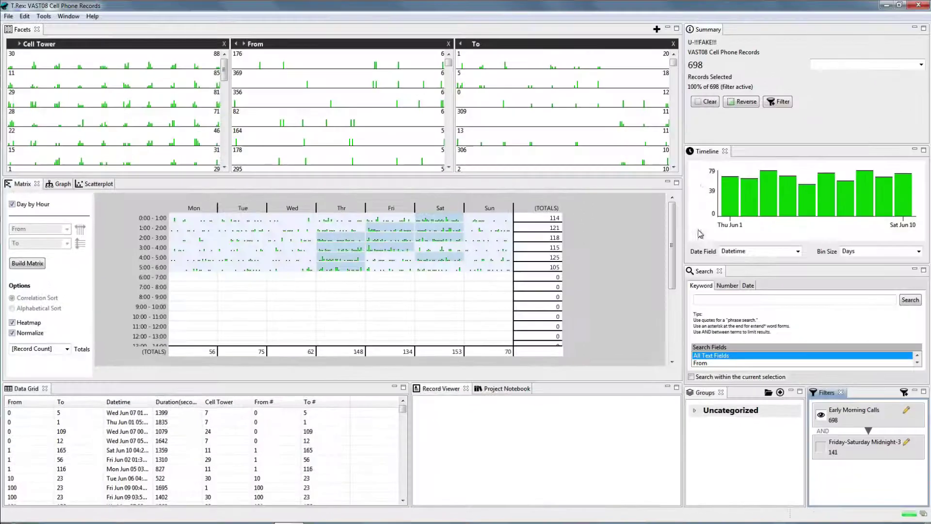
- Turn on the Early Morning Calls filter and clear the record selection
click(701, 104)
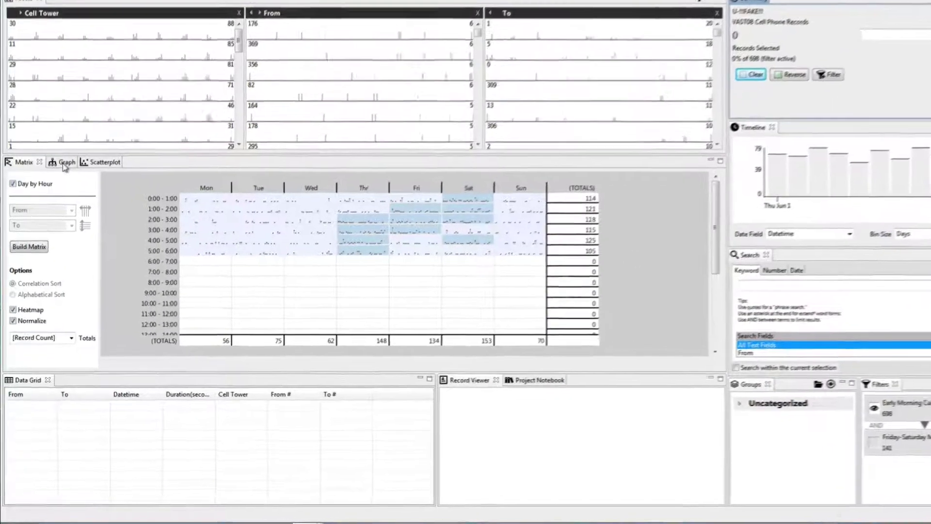
- Build a non-bipartite graph with From as the source and To as the destination
click(59, 185)
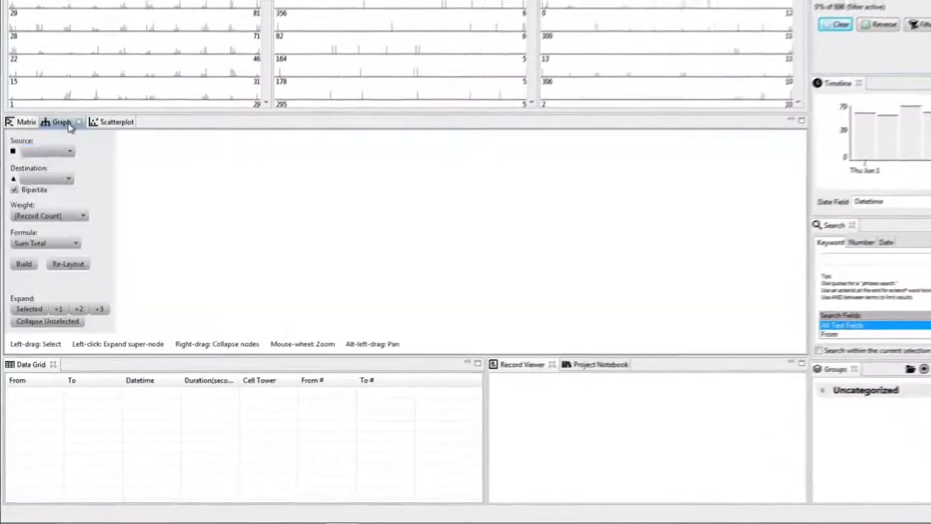
click(70, 111)
click(59, 123)
click(50, 138)
click(42, 164)
click(16, 149)
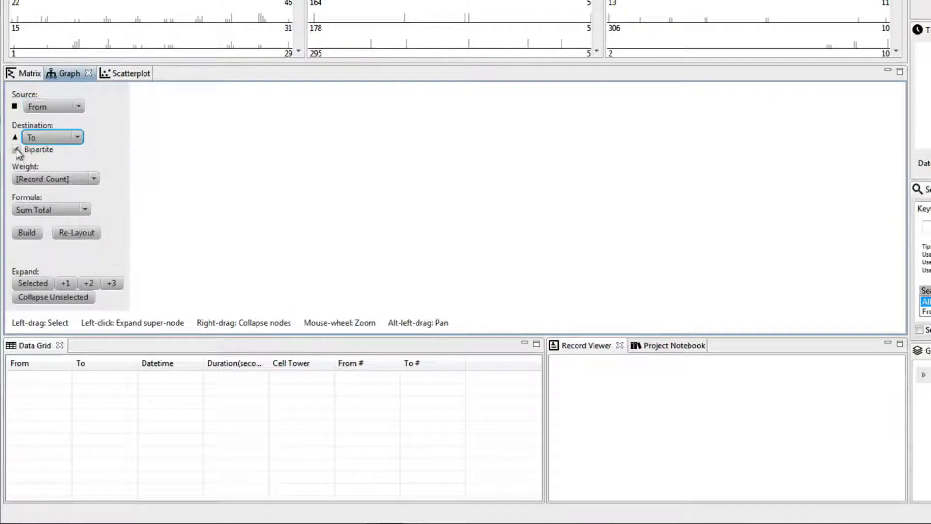
click(27, 233)
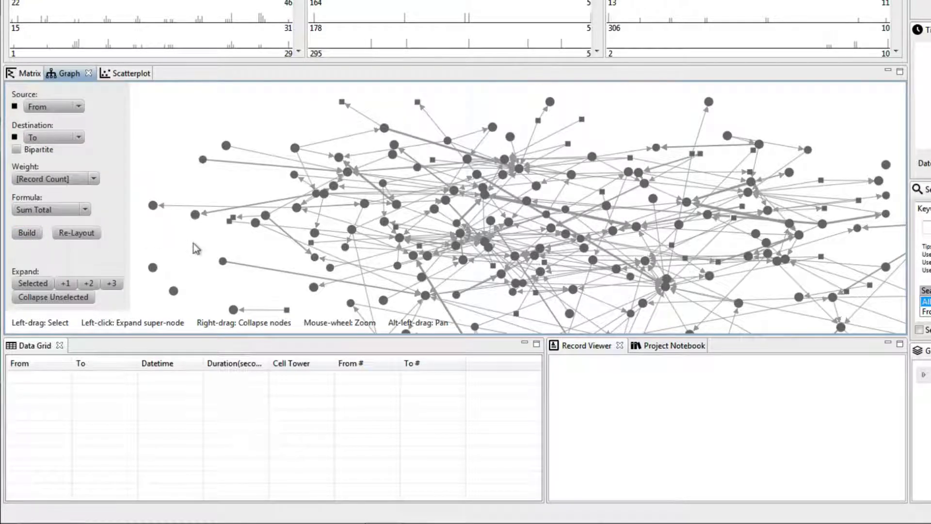
- Expand the super-node at the far left of the graph and collapse its nodes again
click(195, 215)
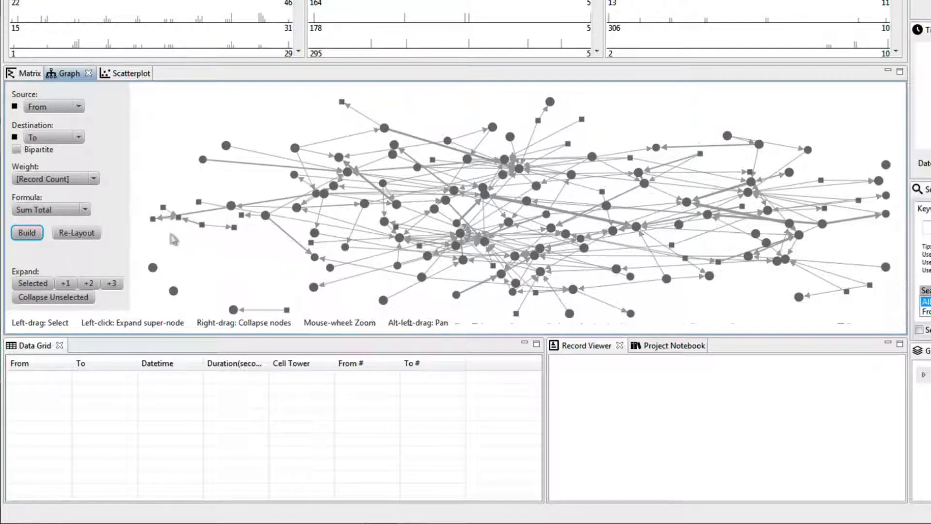
drag(146, 191, 245, 257)
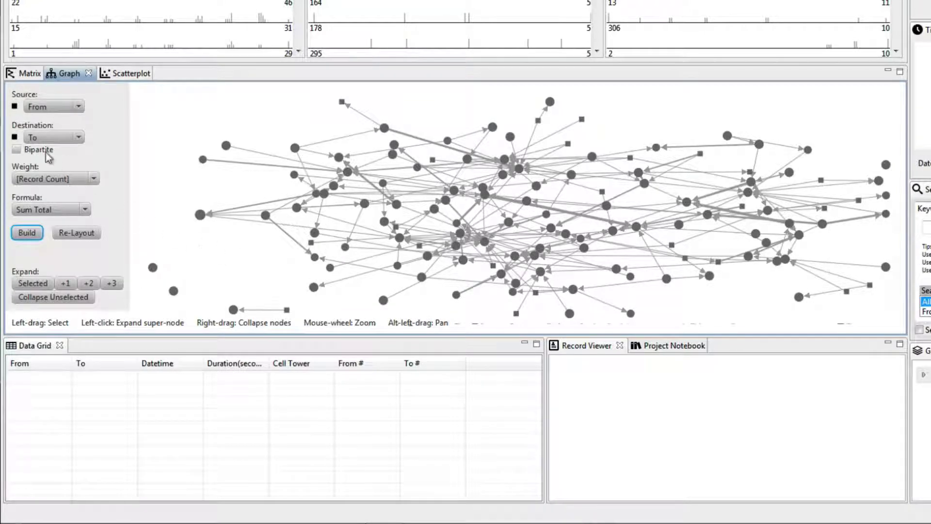
- Rebuild the graph as bipartite with Cell Tower as the destination
click(53, 138)
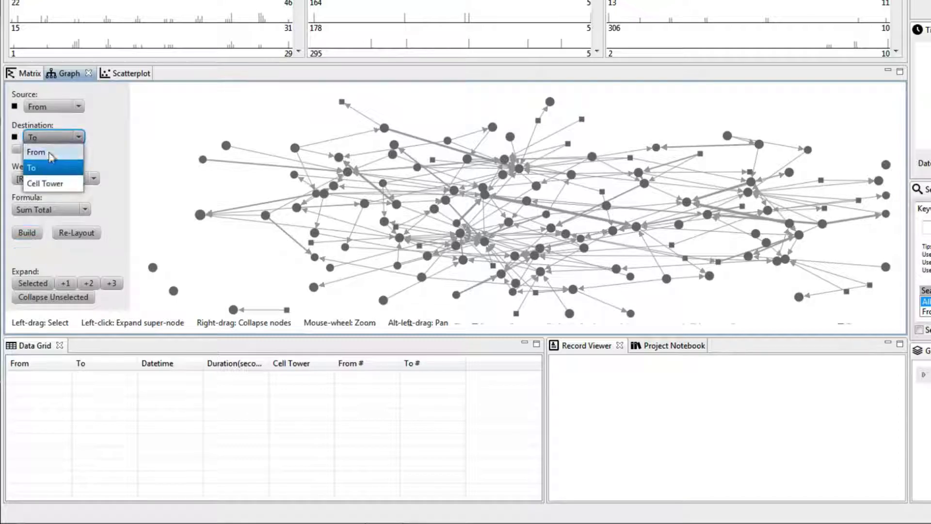
click(49, 183)
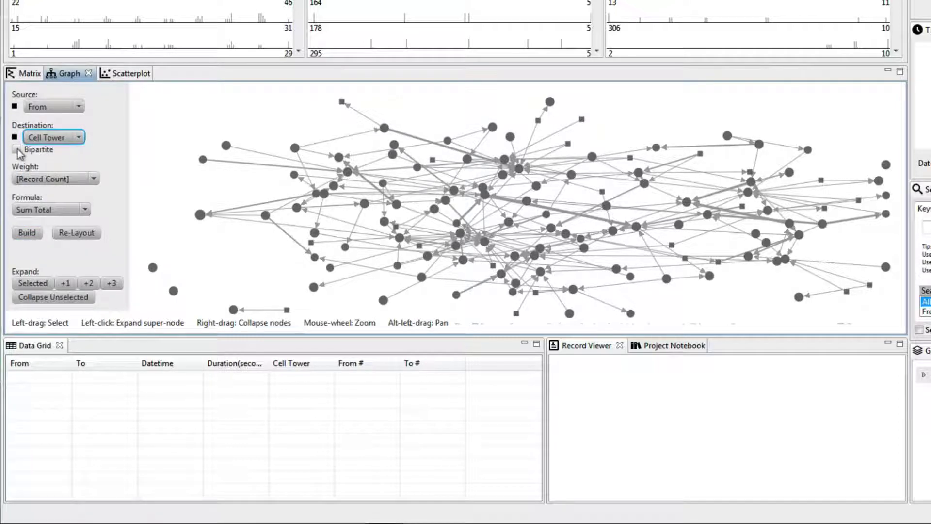
click(16, 150)
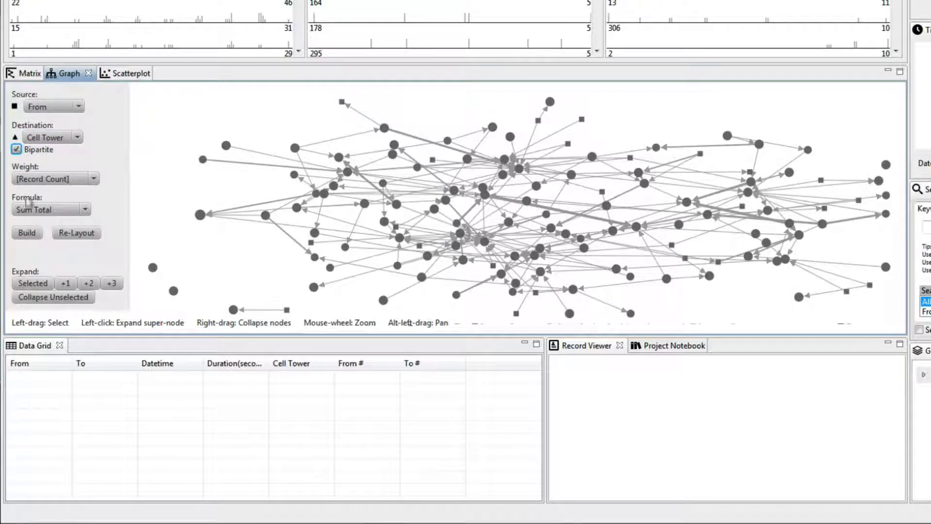
click(26, 232)
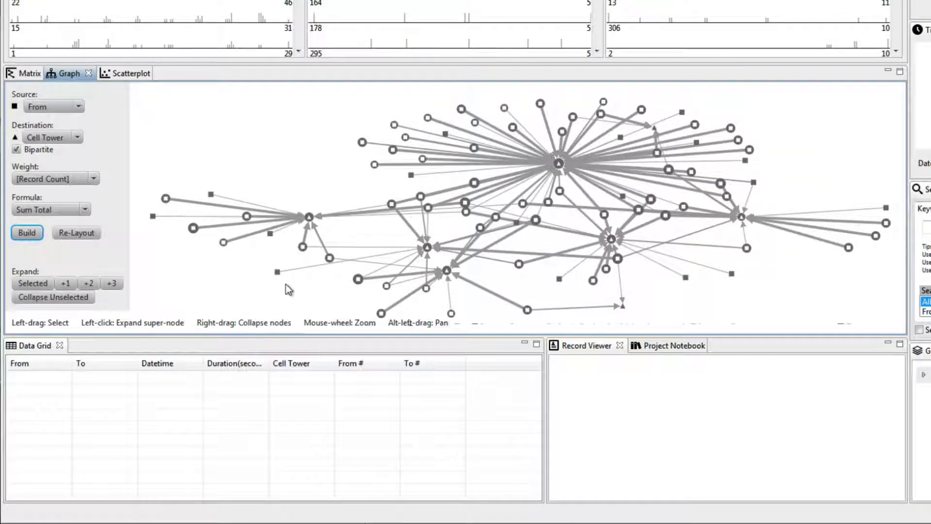
- Rebuild the graph weighted by Duration(seconds) with the Maximum formula
click(77, 183)
click(62, 223)
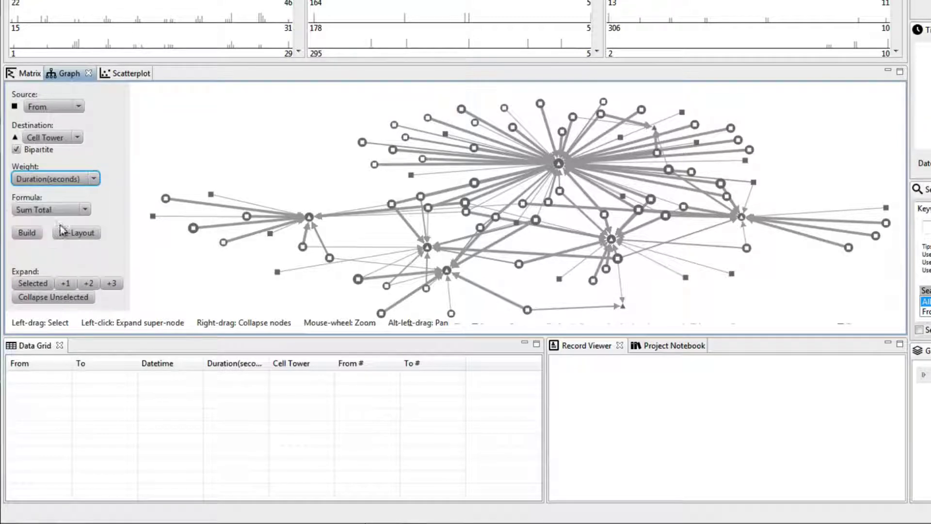
click(57, 209)
click(49, 282)
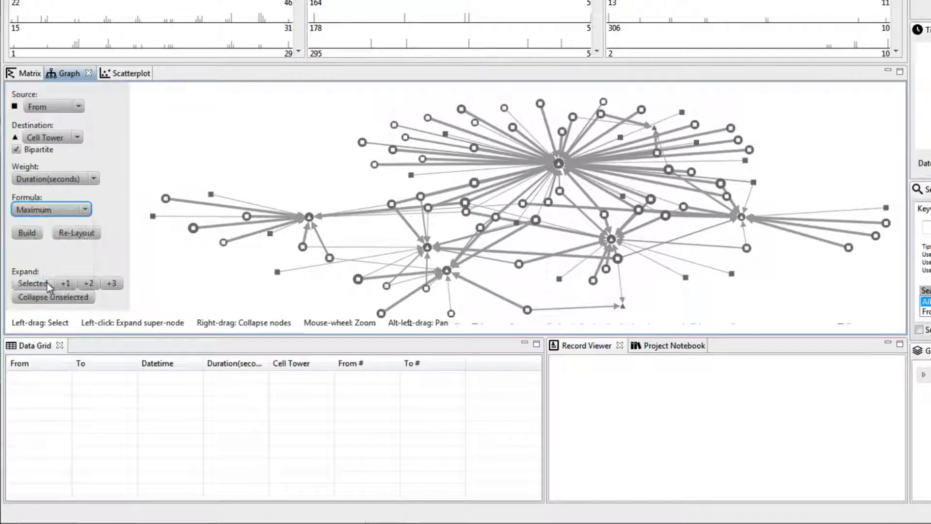
click(27, 233)
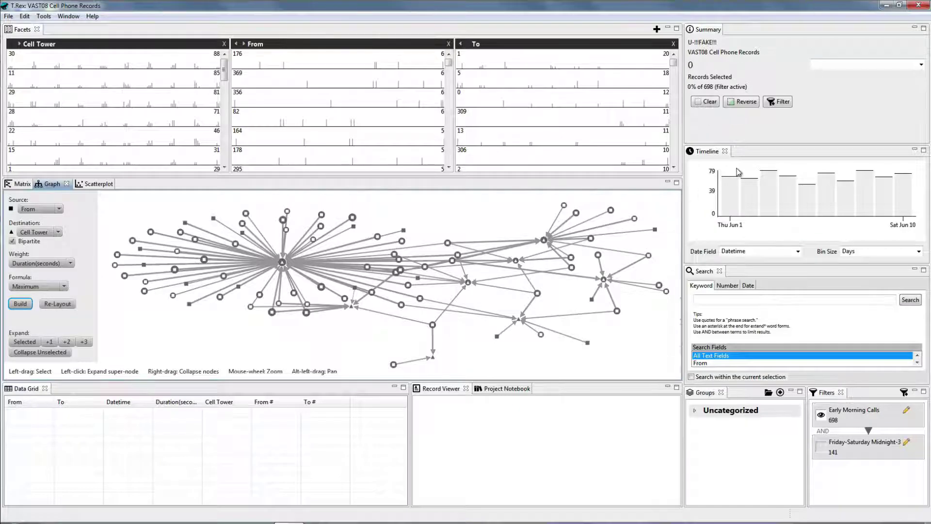
- Select all records by reversing the empty selection and summarize them by Duration(seconds)
click(741, 102)
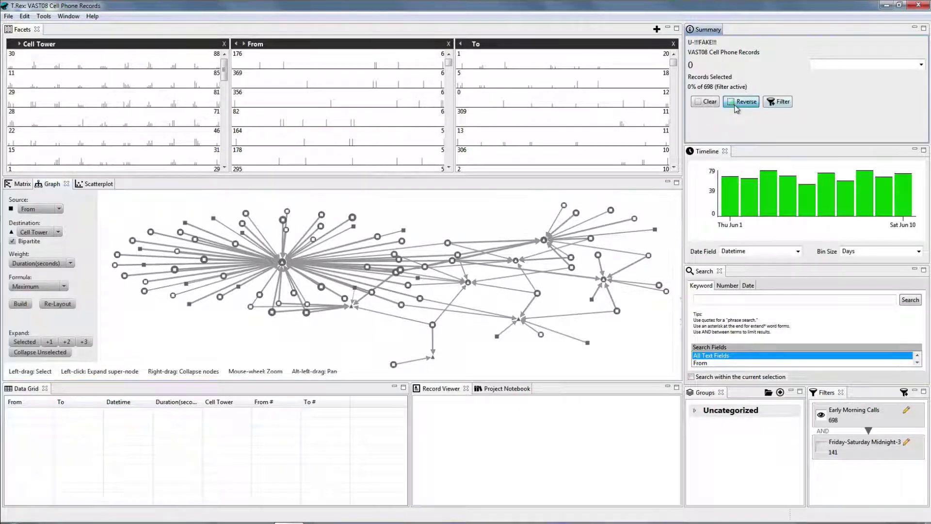
click(921, 64)
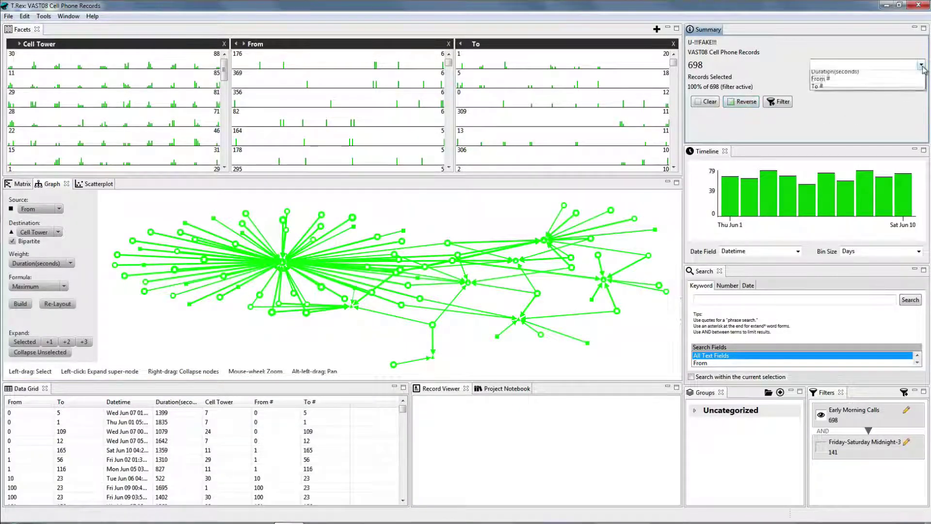
click(873, 83)
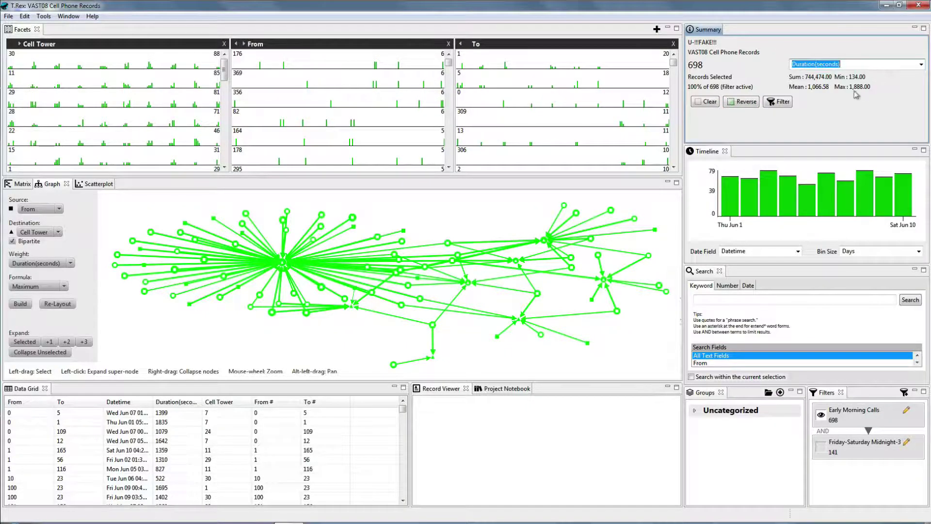
- Run a numeric search for records whose Duration(seconds) is greater than or equal to 1800
click(726, 286)
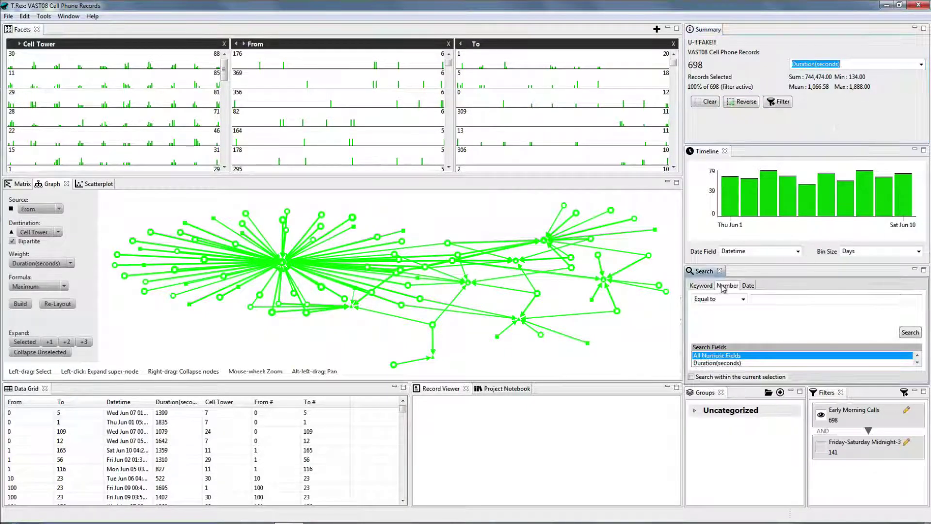
click(742, 299)
click(736, 317)
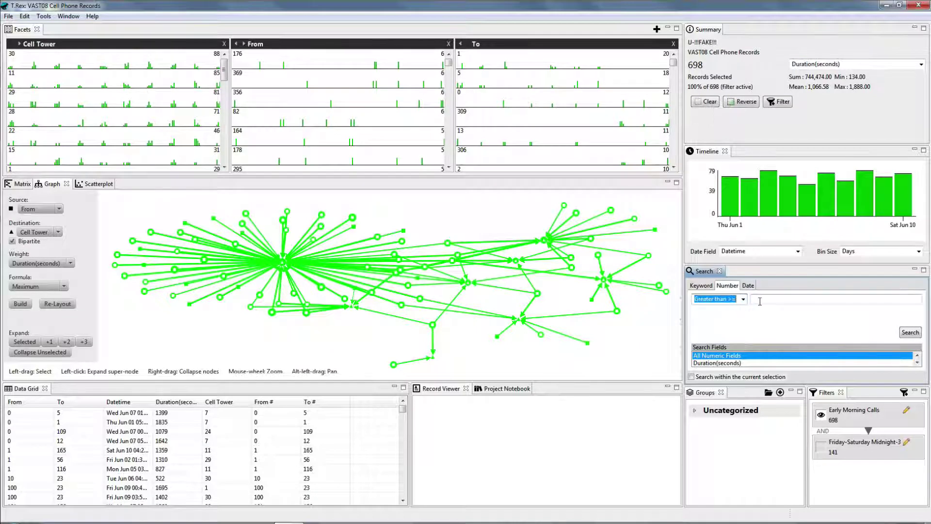
click(760, 301)
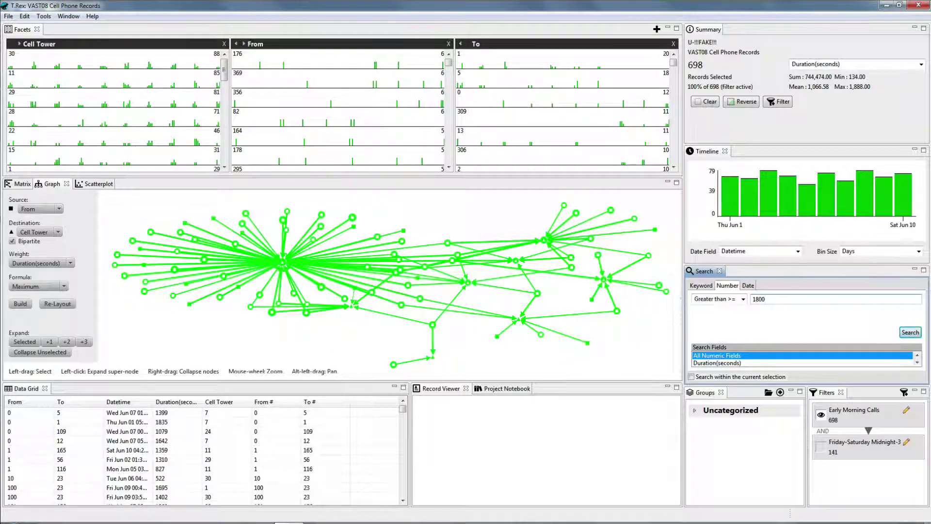
click(730, 362)
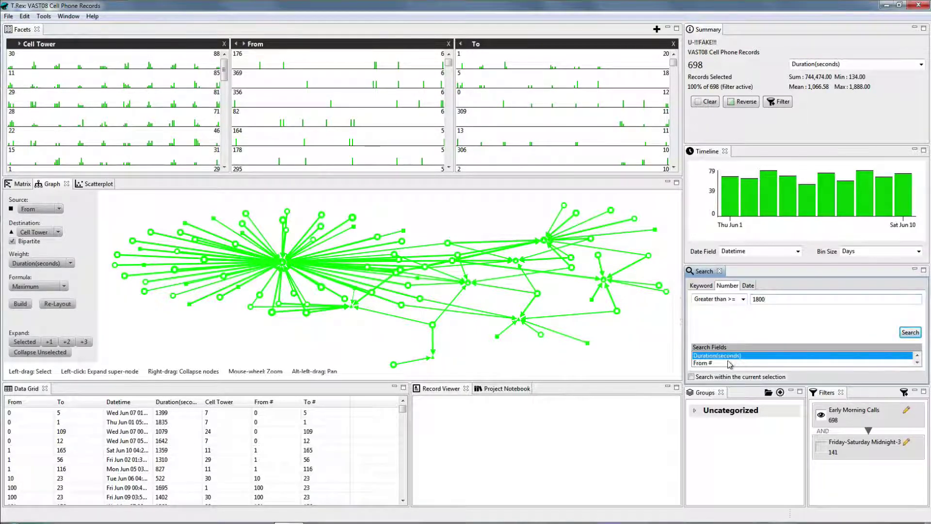
click(910, 334)
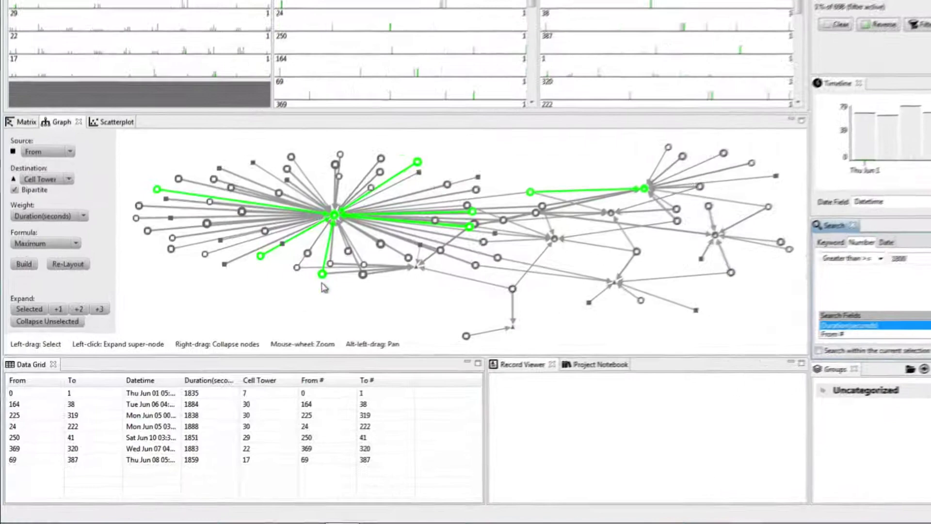
- Expand the selected nodes in the graph, collapse the unselected ones and re-lay out the graph
mouse_move(272, 315)
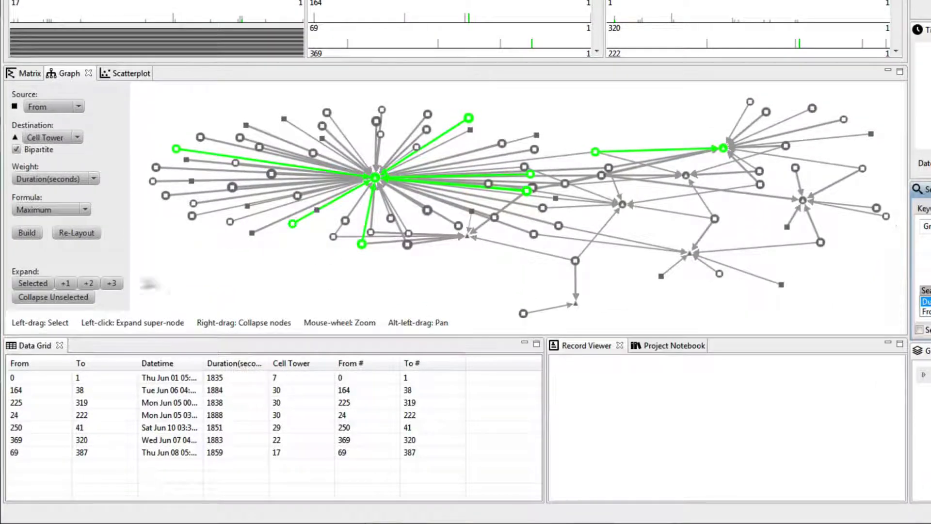
click(25, 283)
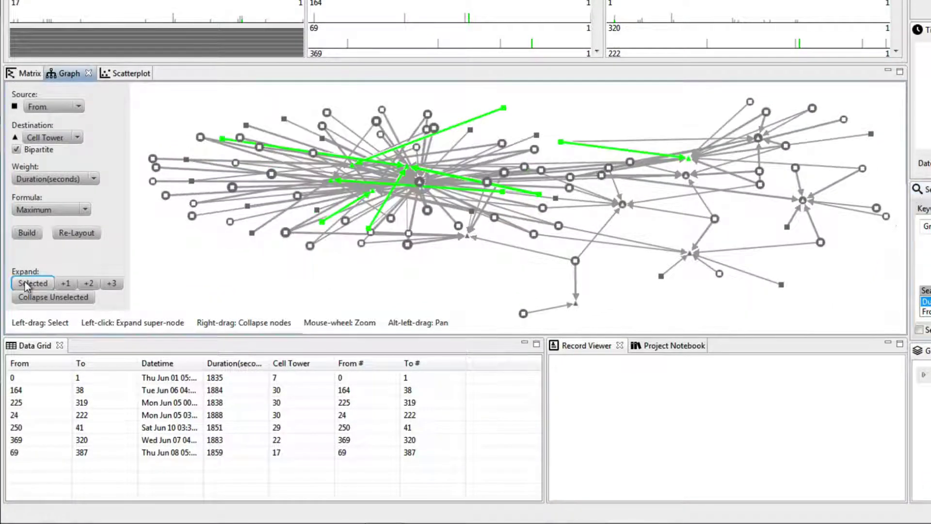
click(43, 298)
click(72, 234)
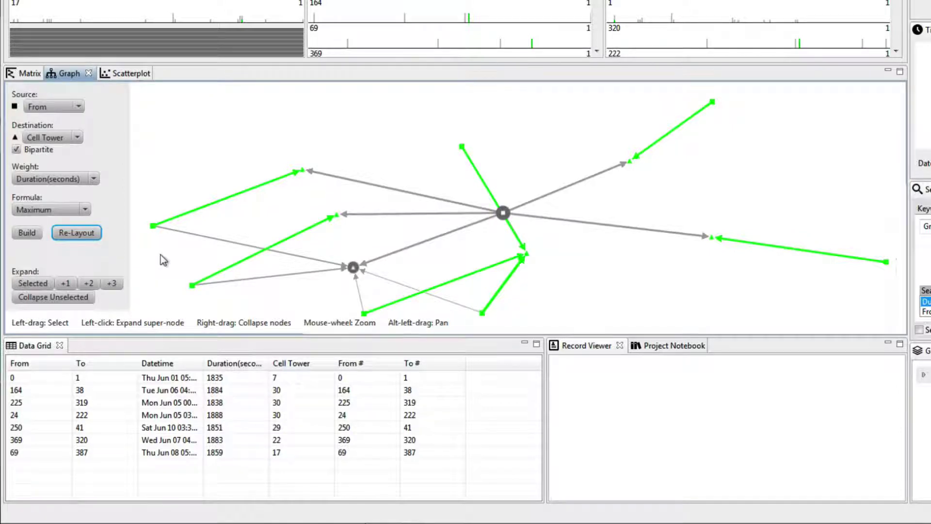
- Expand the graph by one more level from the selected nodes and re-lay it out
click(67, 284)
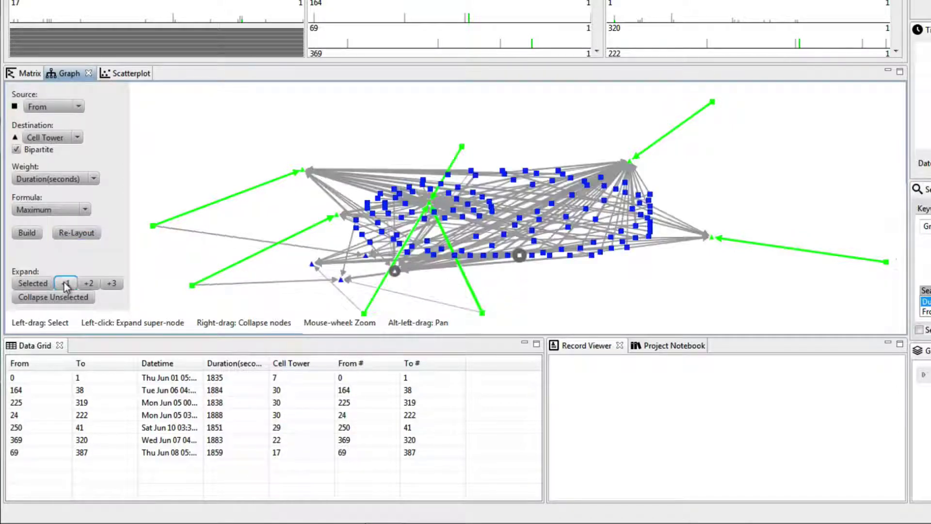
click(80, 234)
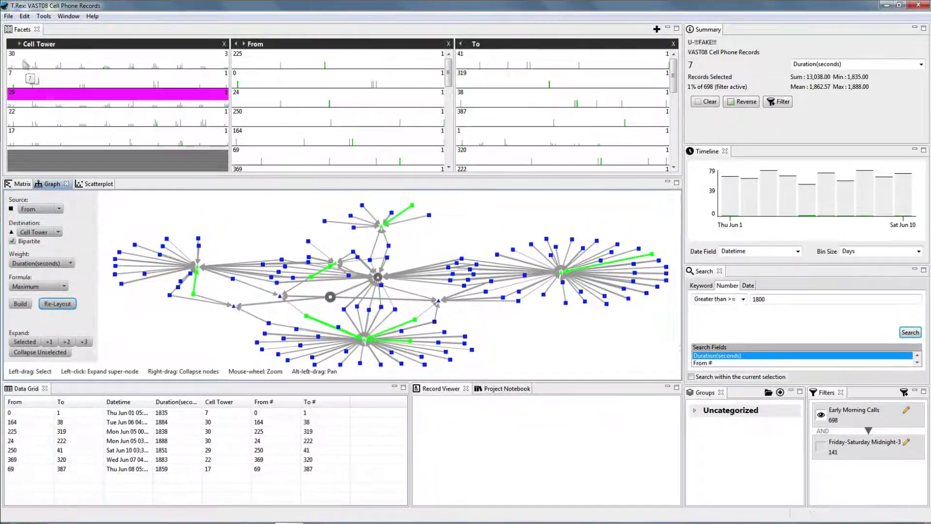
- Return to the Project Manager and select the Home project
click(8, 16)
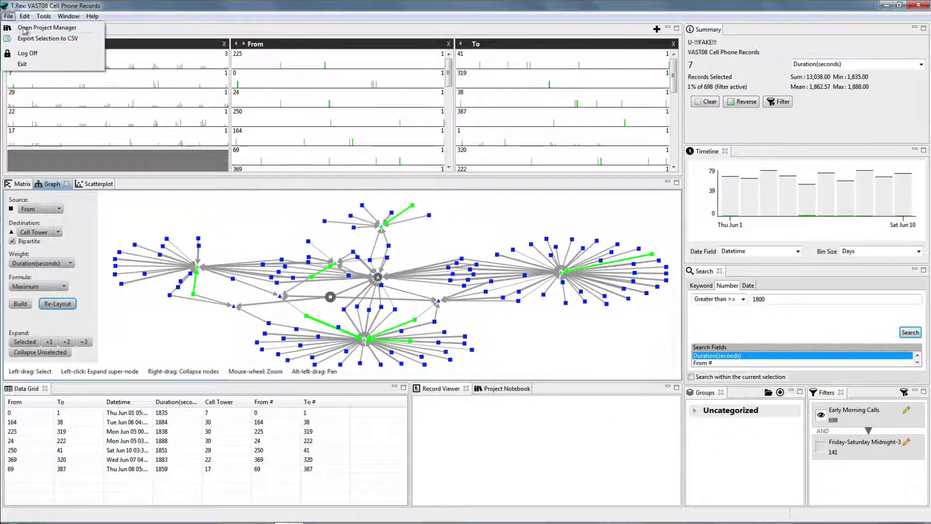
click(24, 29)
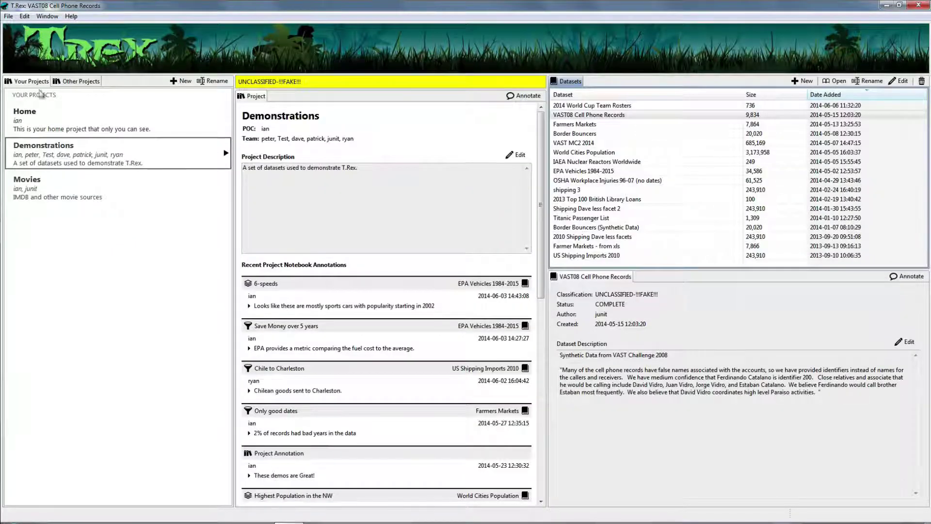
click(48, 113)
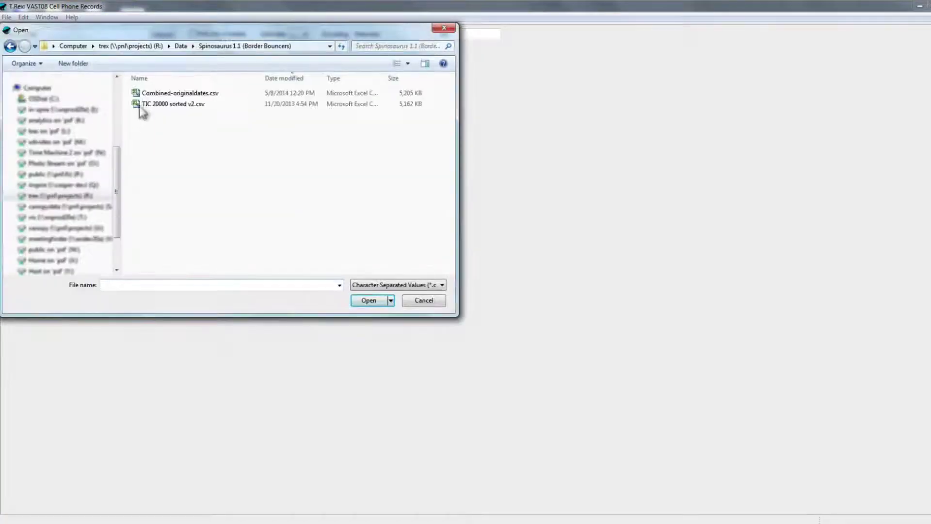
- Load Combined-originaldates.csv as the source file for a new dataset, keeping the UTF-8 encoding
click(137, 92)
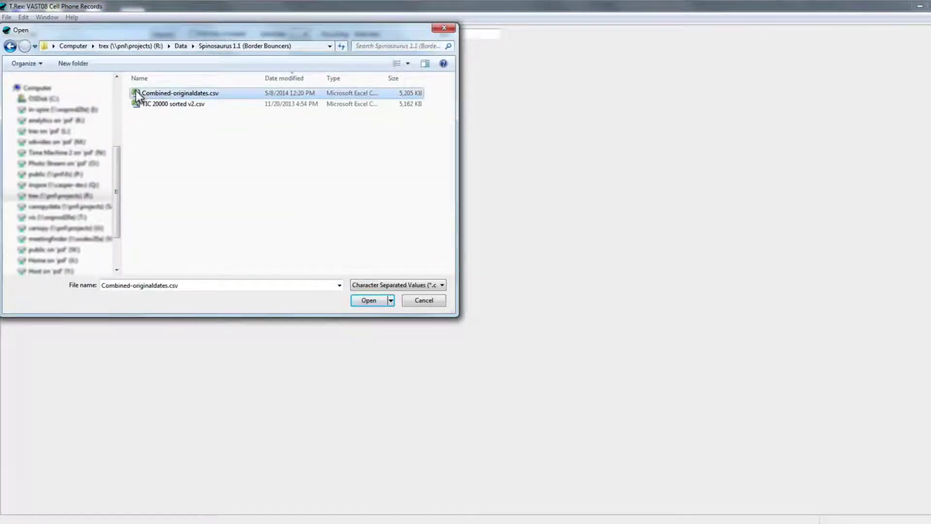
click(369, 301)
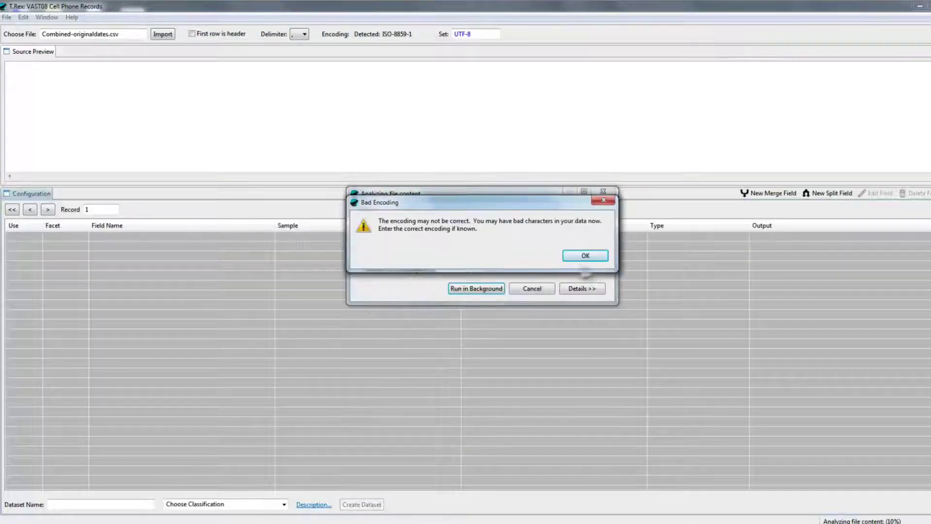
click(582, 256)
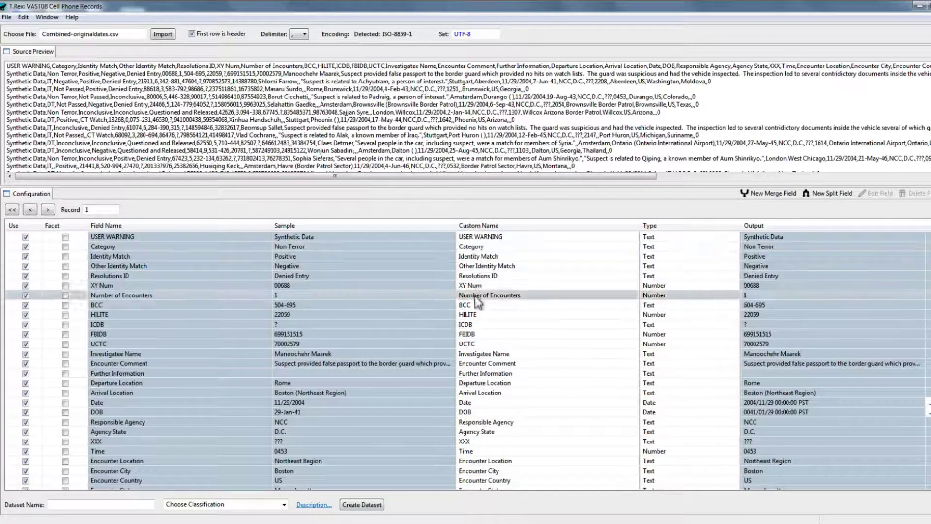
- Keep the custom name of the Number of Encounters field and set the XY Num field's type to Text
double_click(515, 296)
key(Return)
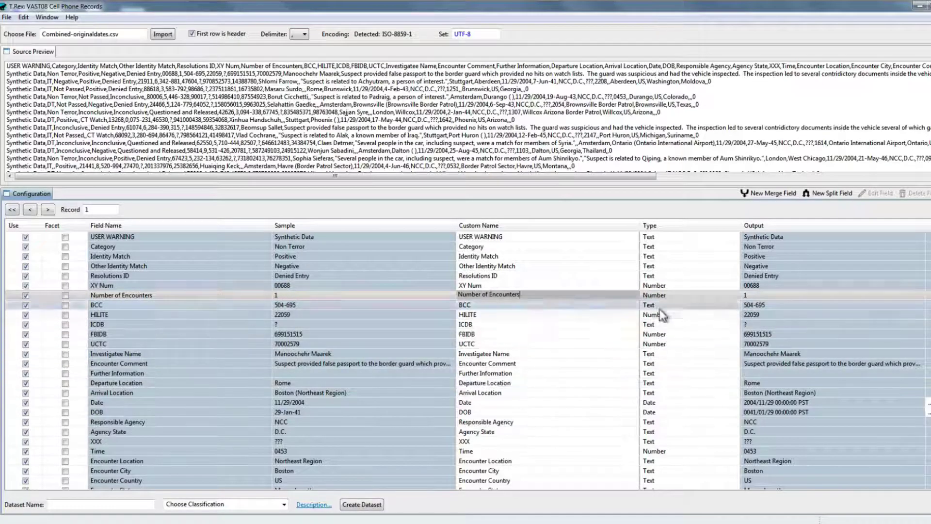
click(659, 284)
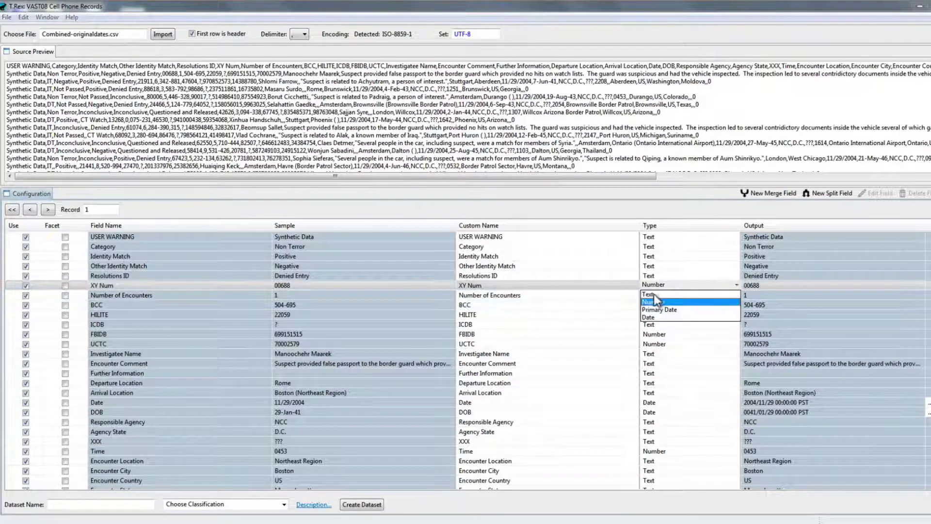
click(654, 294)
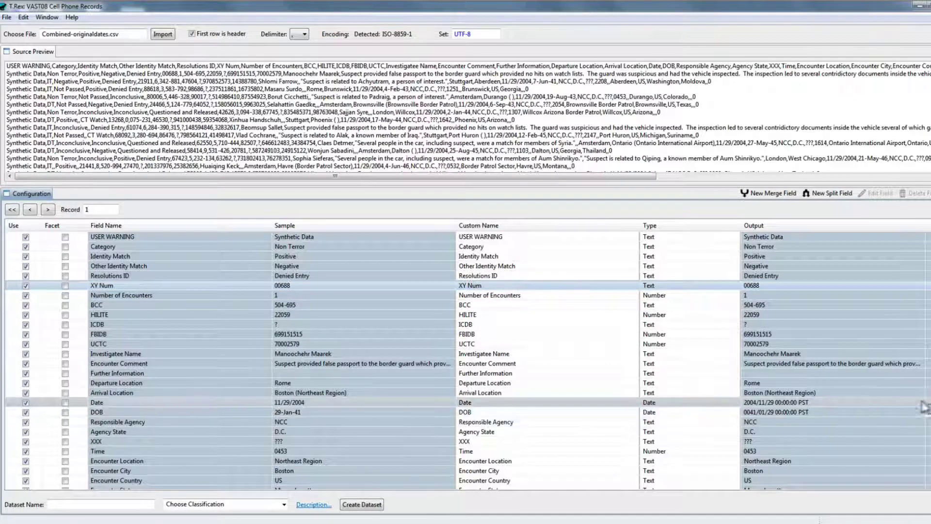
- Examine the date format settings of the Date field and close them without saving
click(929, 403)
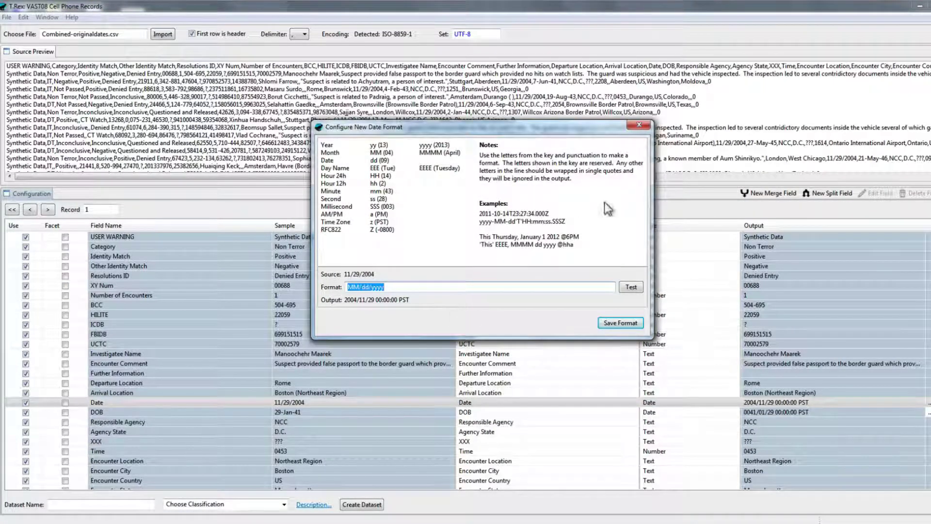
click(641, 128)
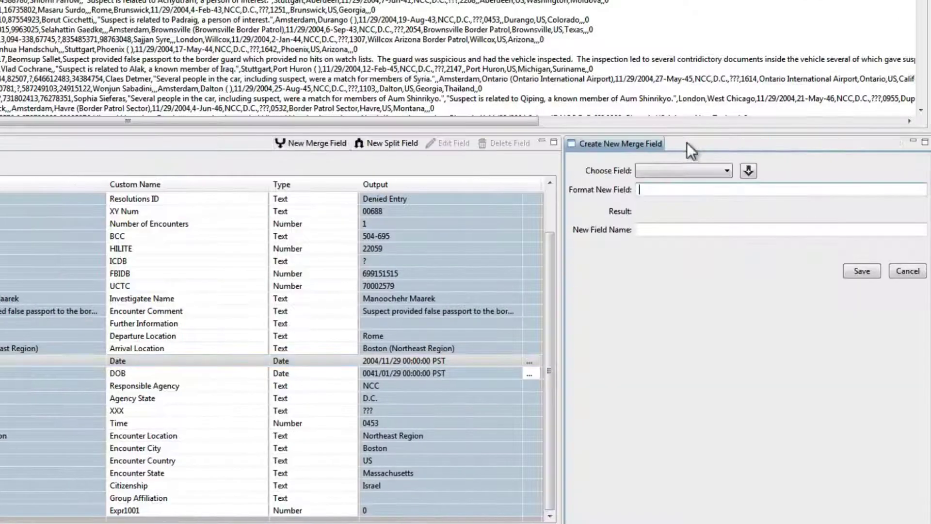
- Create a merge field named datetime that combines the Date and Time fields
click(682, 170)
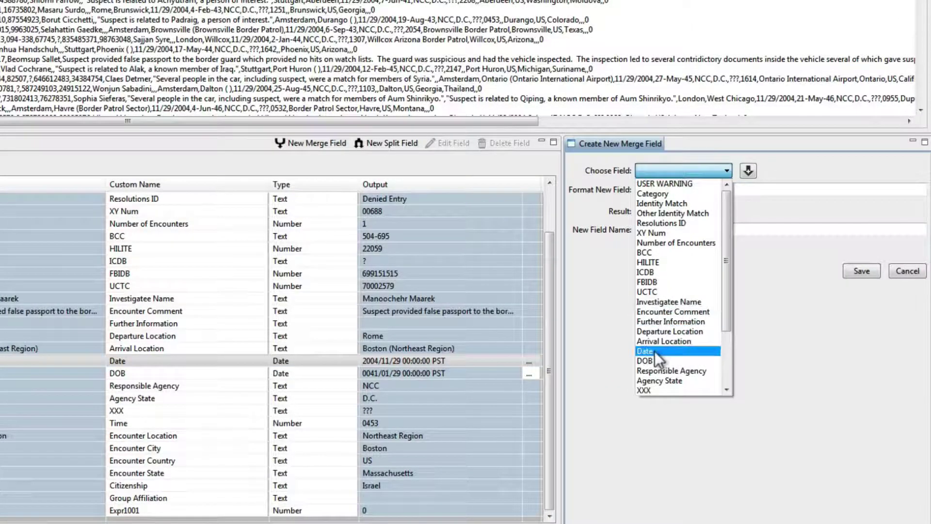
click(654, 351)
click(743, 173)
click(696, 171)
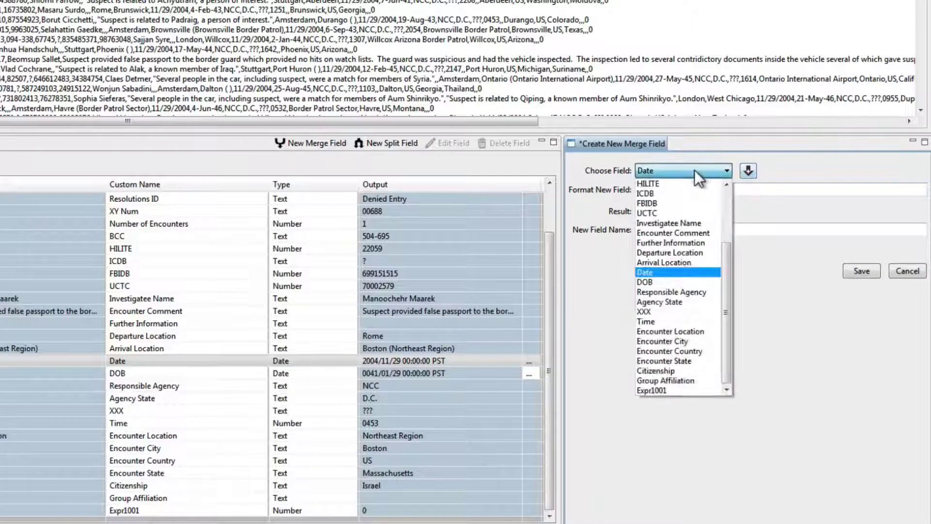
click(677, 323)
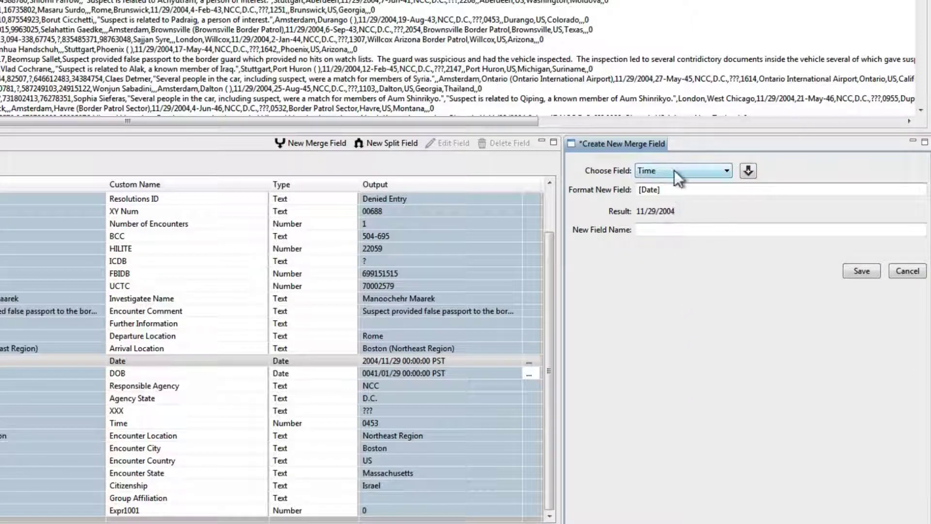
click(747, 170)
click(694, 229)
text(datetime)
click(860, 271)
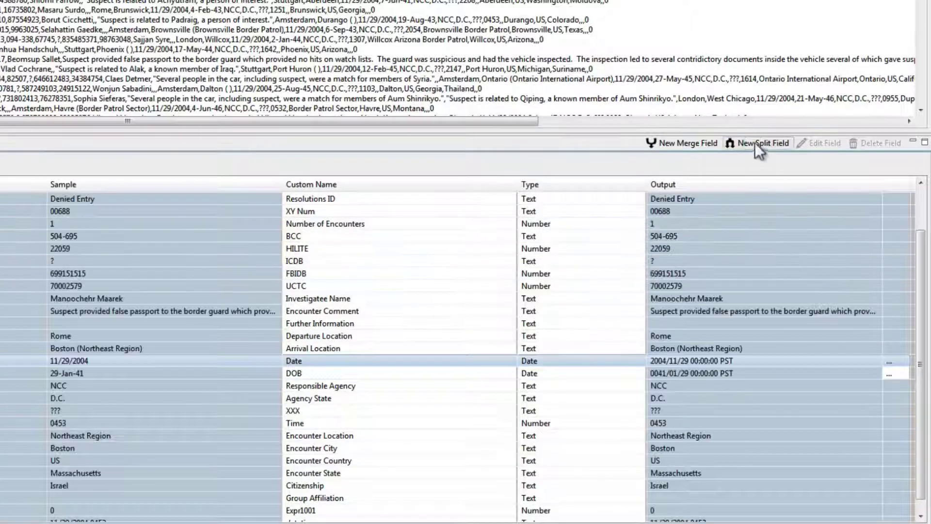
- Open the editor for a new split field, and mark Investigatee Name and Departure Location as facets
click(755, 142)
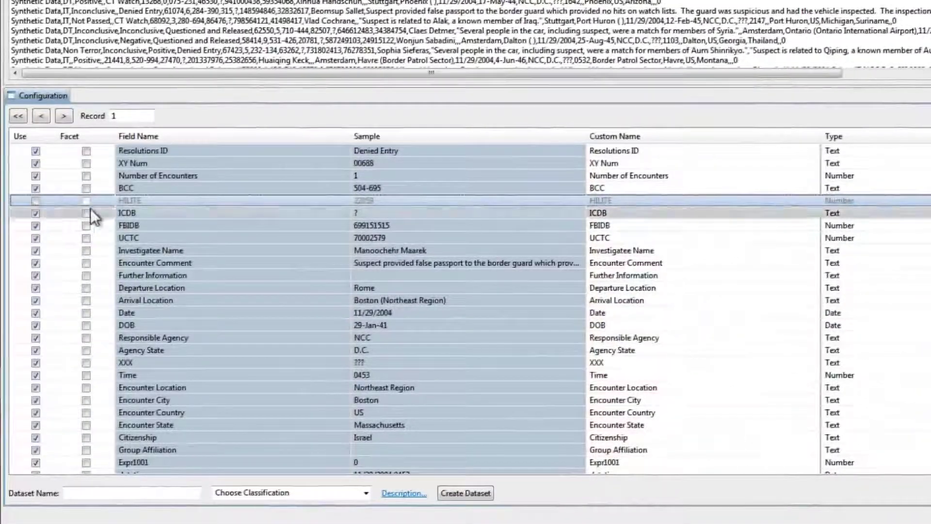
click(86, 251)
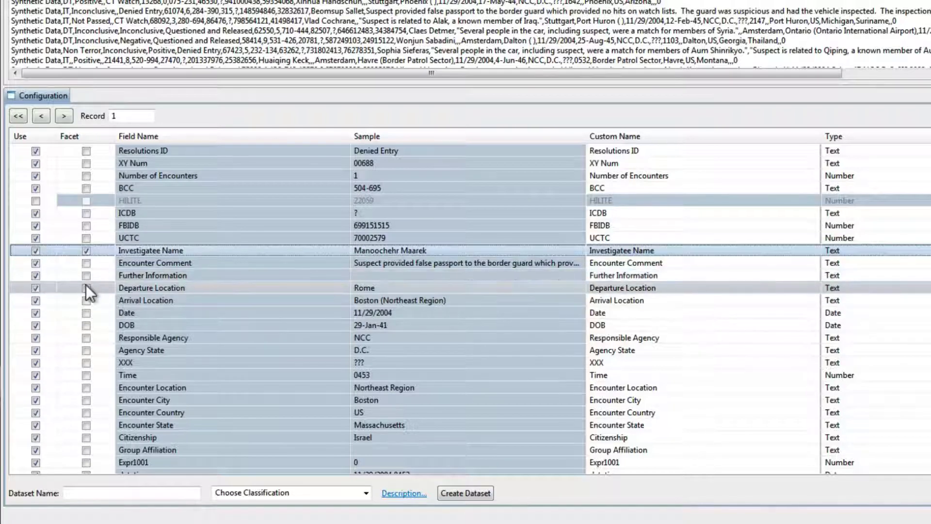
click(86, 286)
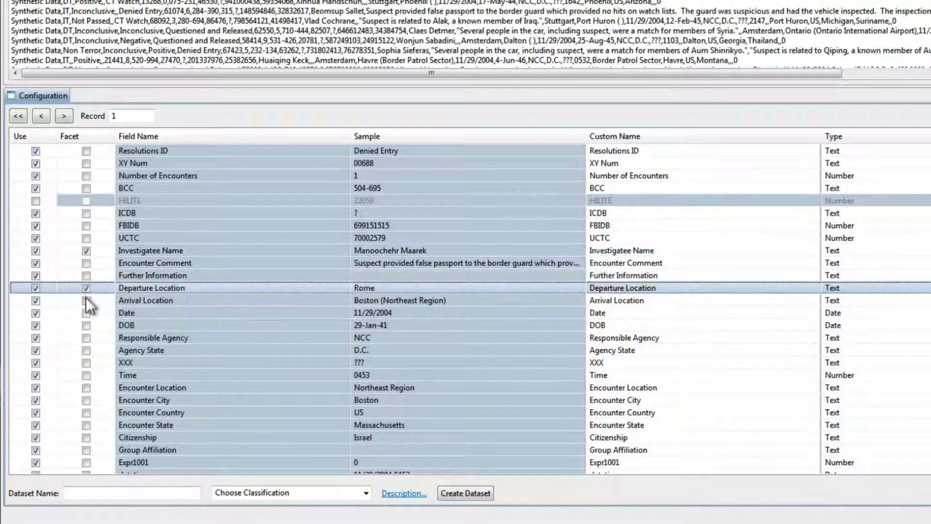
click(91, 492)
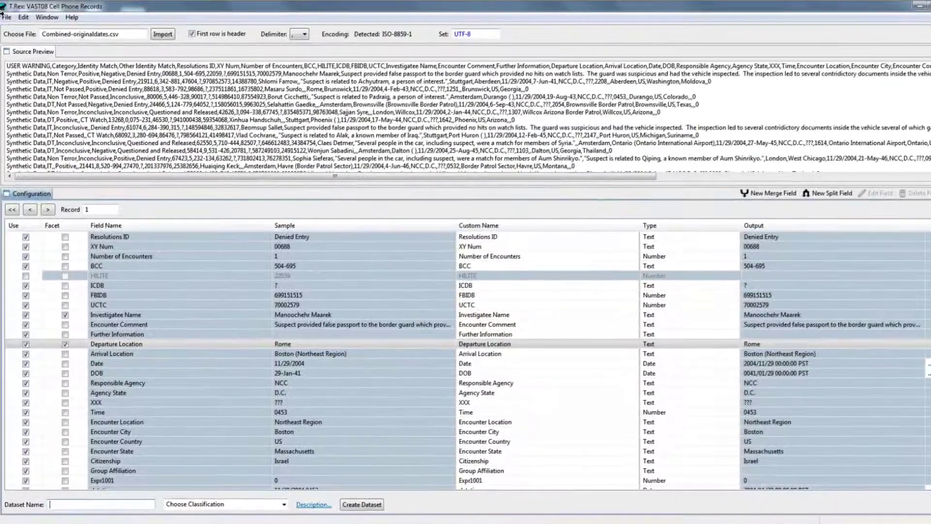
- Return to the Project Manager and open the EPA Vehicles 1984-2015 dataset from the Demonstrations project
click(6, 17)
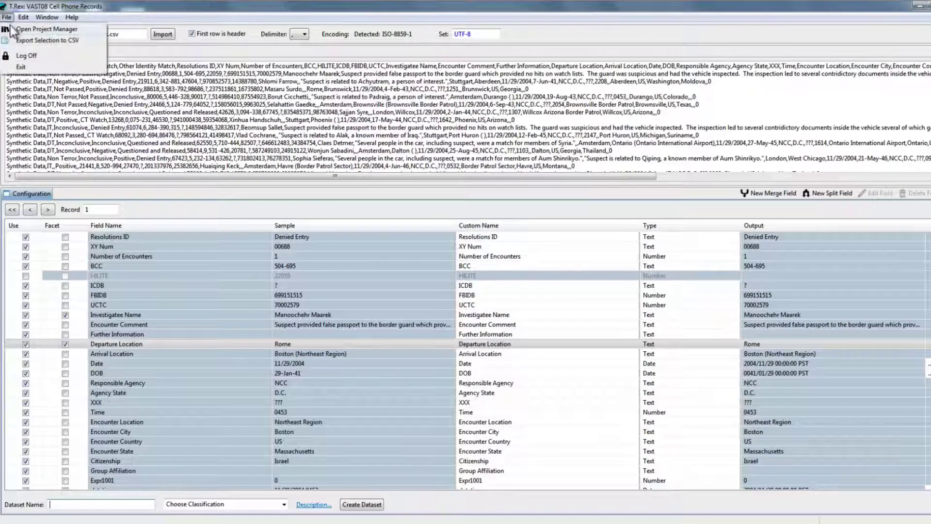
click(33, 29)
click(514, 169)
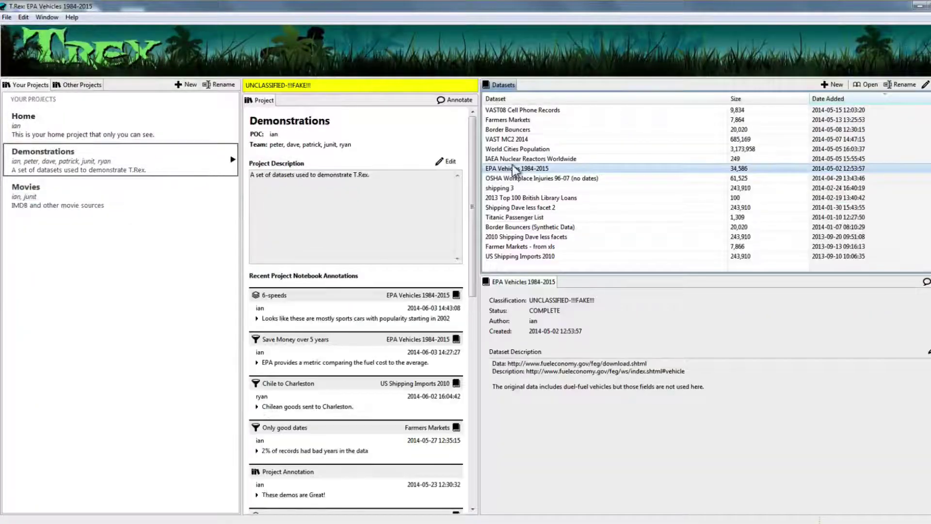
double_click(512, 169)
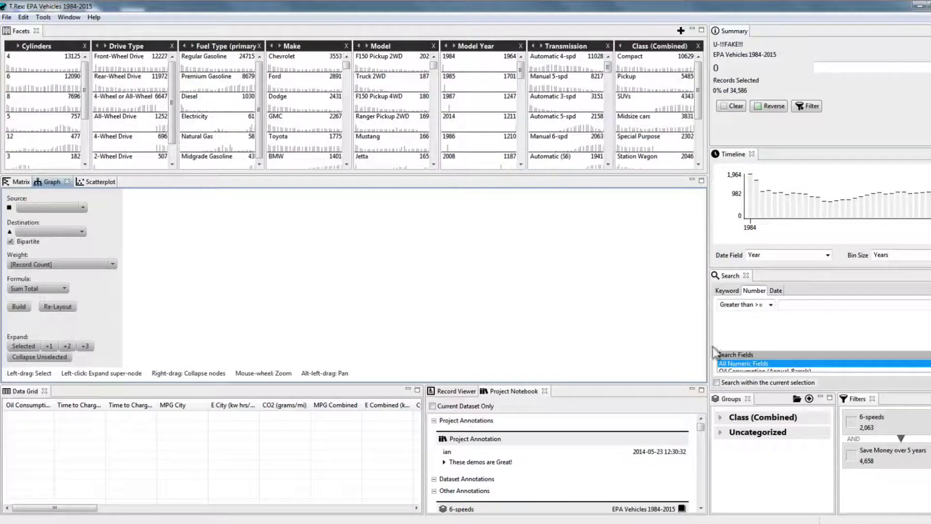
- Select the records of the uncategorized 6-speeds group and start exporting the selection to a CSV file
click(719, 432)
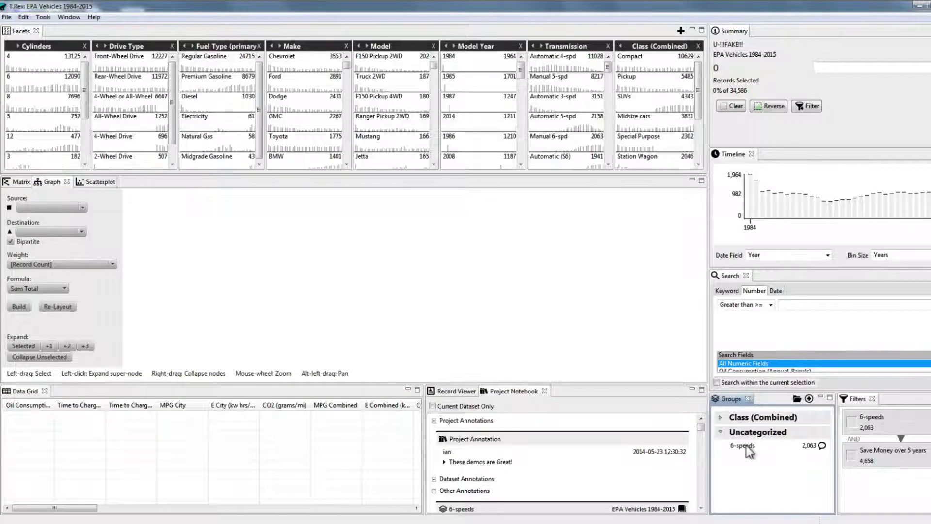
click(748, 447)
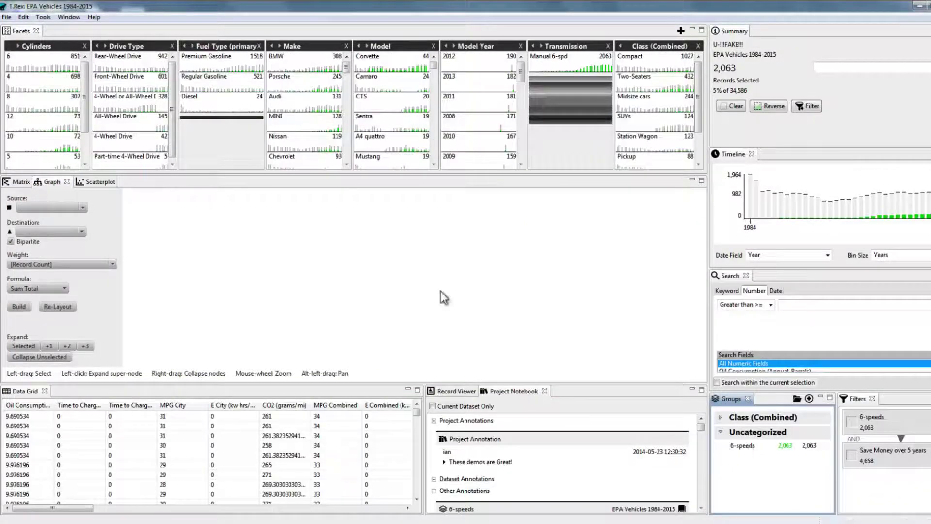
click(10, 31)
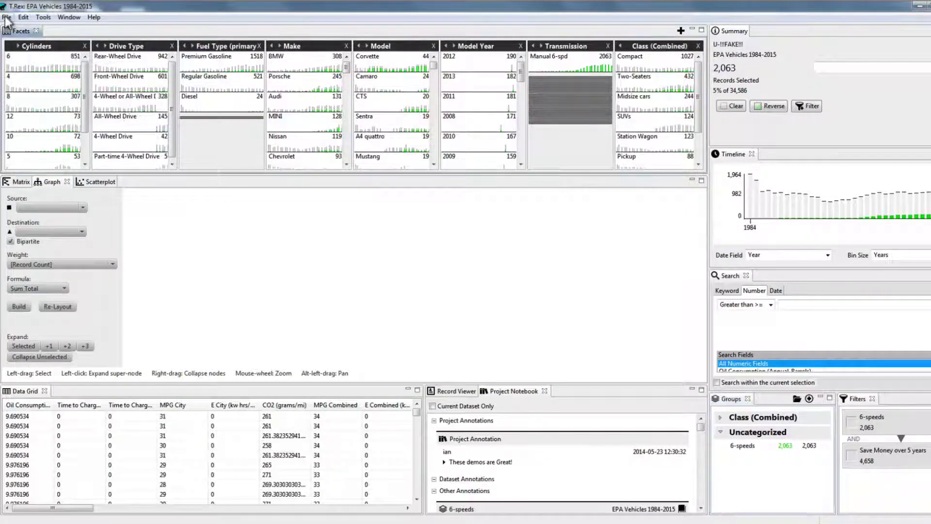
click(7, 18)
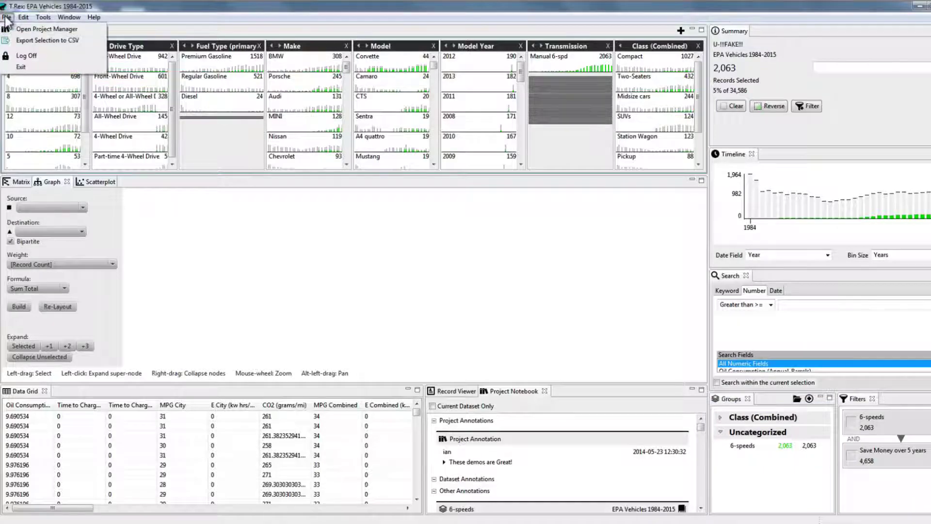
click(36, 42)
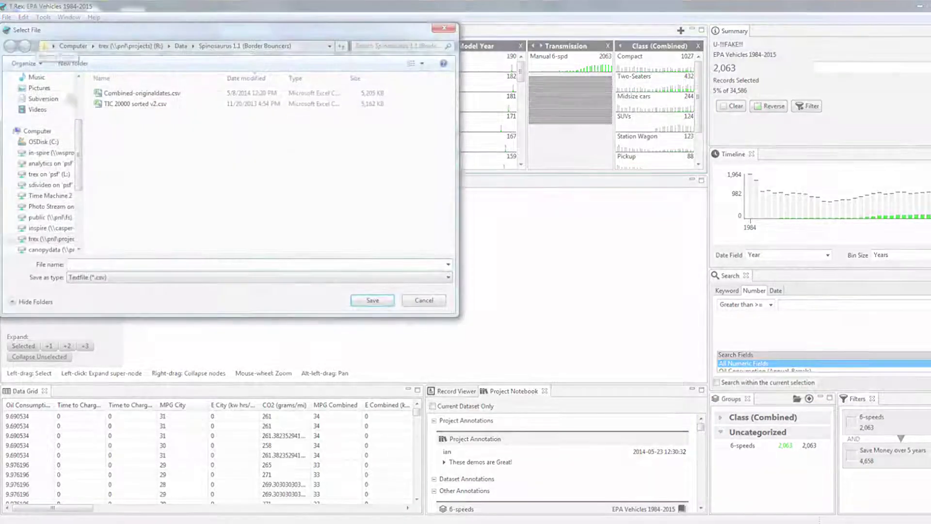